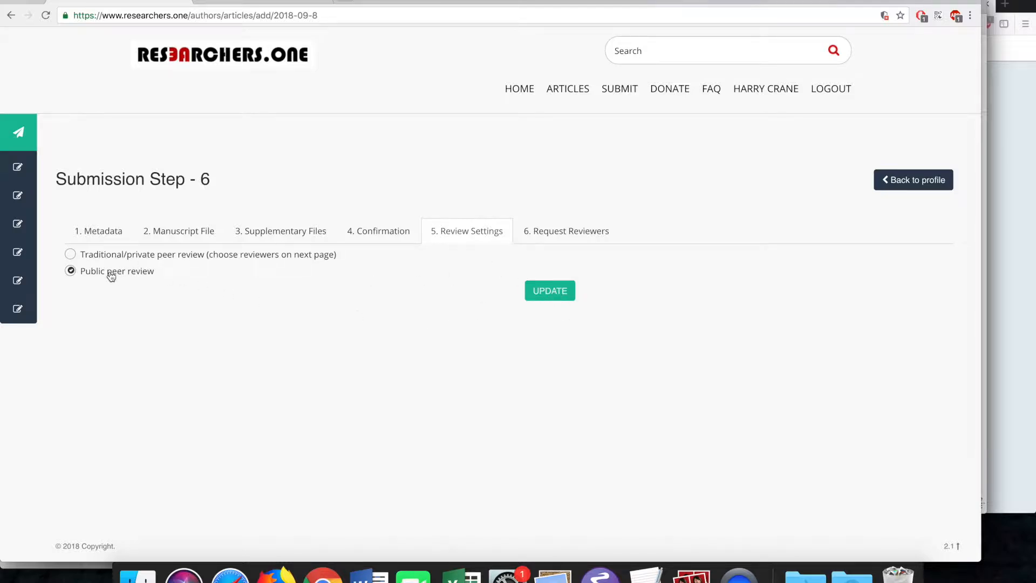
- Save public peer review on the Review Settings step and open the Articles listing
{"action": "left_click", "coordinate": [548, 291]}
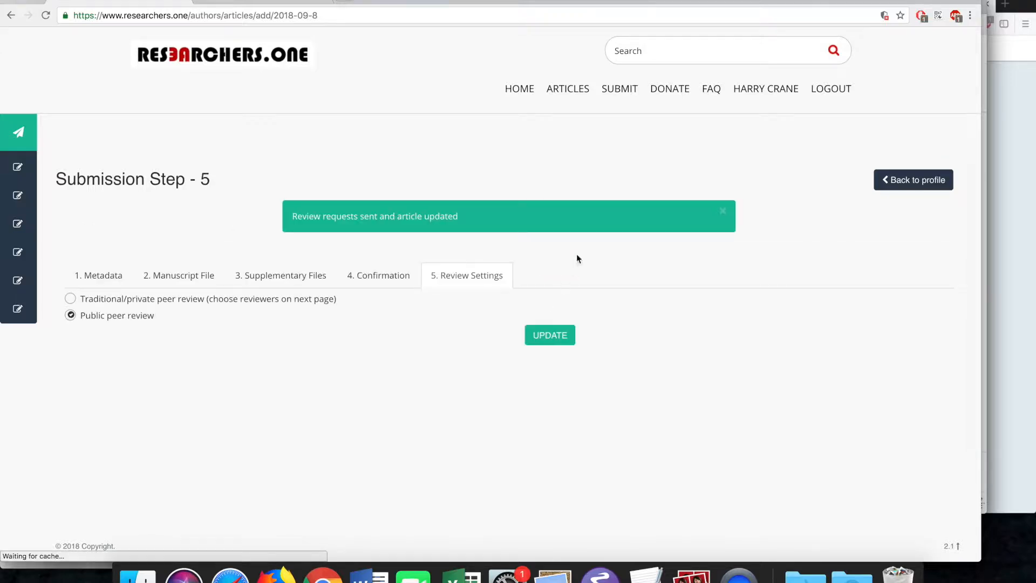
{"action": "left_click", "coordinate": [563, 88]}
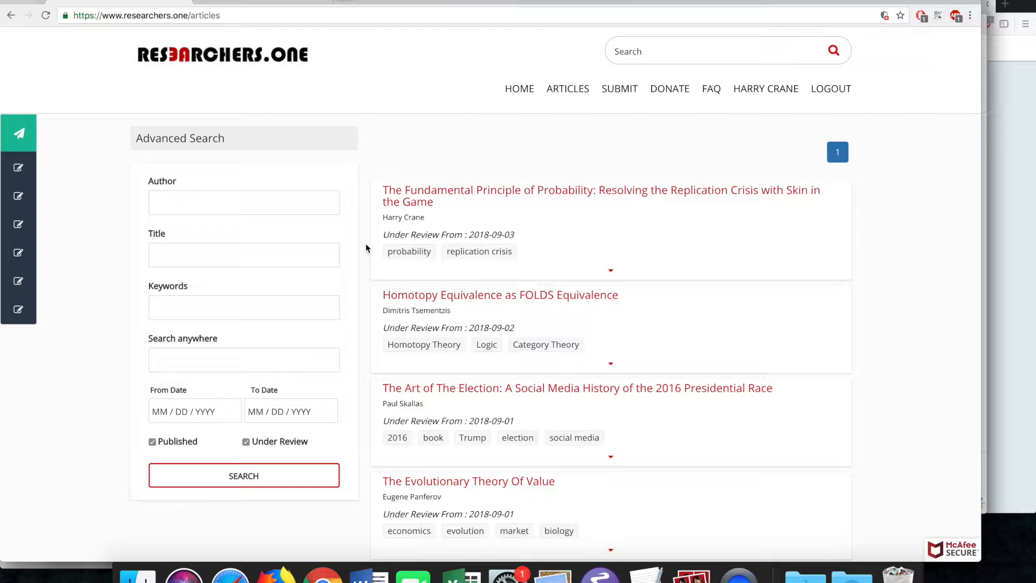
- Clear the text selection and reload the Articles listing
{"action": "left_click_drag", "start_coordinate": [383, 236], "coordinate": [440, 235]}
{"action": "left_click", "coordinate": [432, 235]}
{"action": "left_click", "coordinate": [554, 93]}
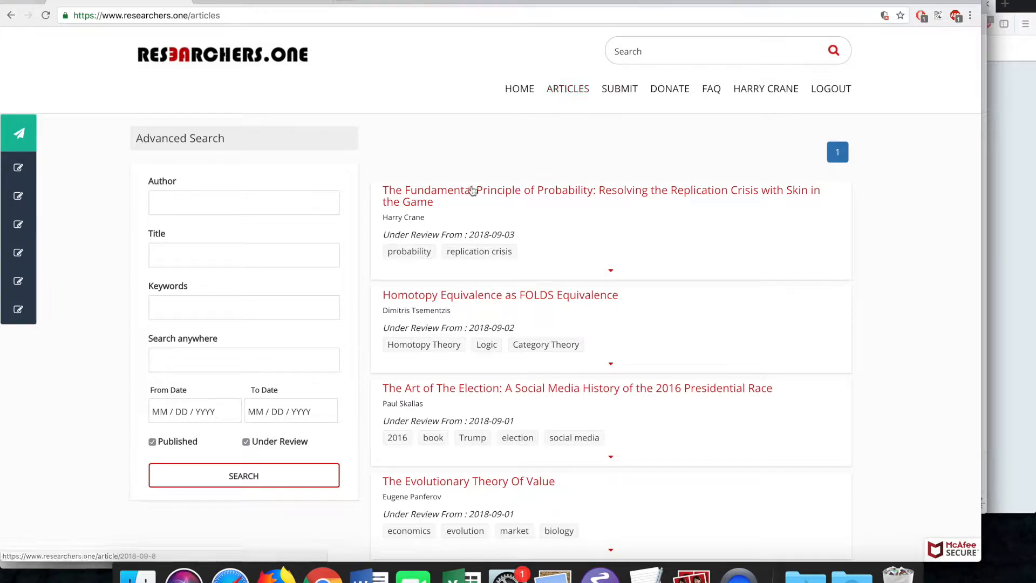
- Open 'The Fundamental Principle of Probability' and look through its PDF and Comments box
{"action": "left_click", "coordinate": [474, 189]}
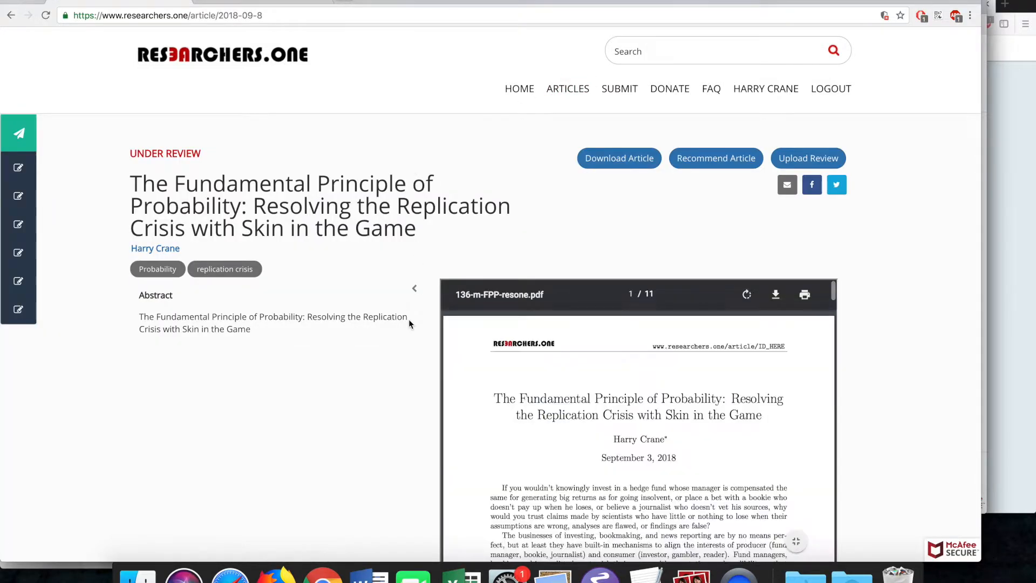
{"action": "scroll", "coordinate": [394, 335], "scroll_direction": "down", "scroll_amount": 7}
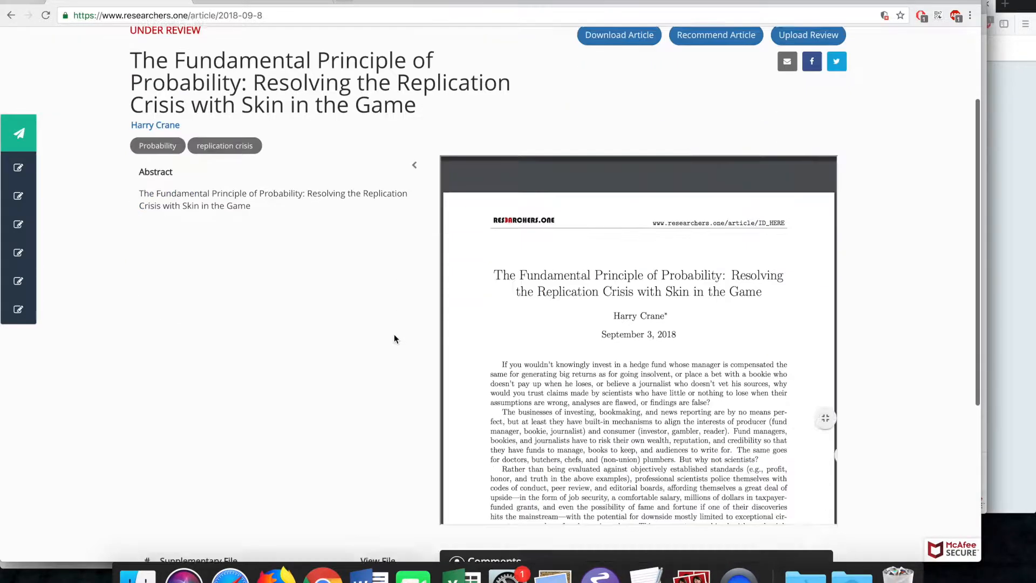
{"action": "scroll", "coordinate": [394, 334], "scroll_direction": "up", "scroll_amount": 7}
{"action": "scroll", "coordinate": [394, 338], "scroll_direction": "down", "scroll_amount": 5}
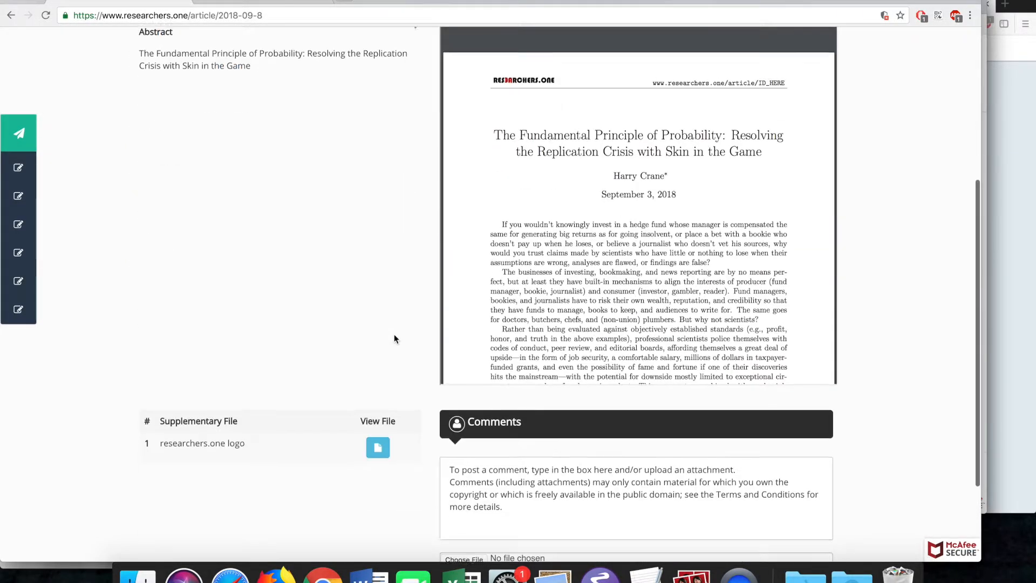
{"action": "left_click", "coordinate": [544, 475]}
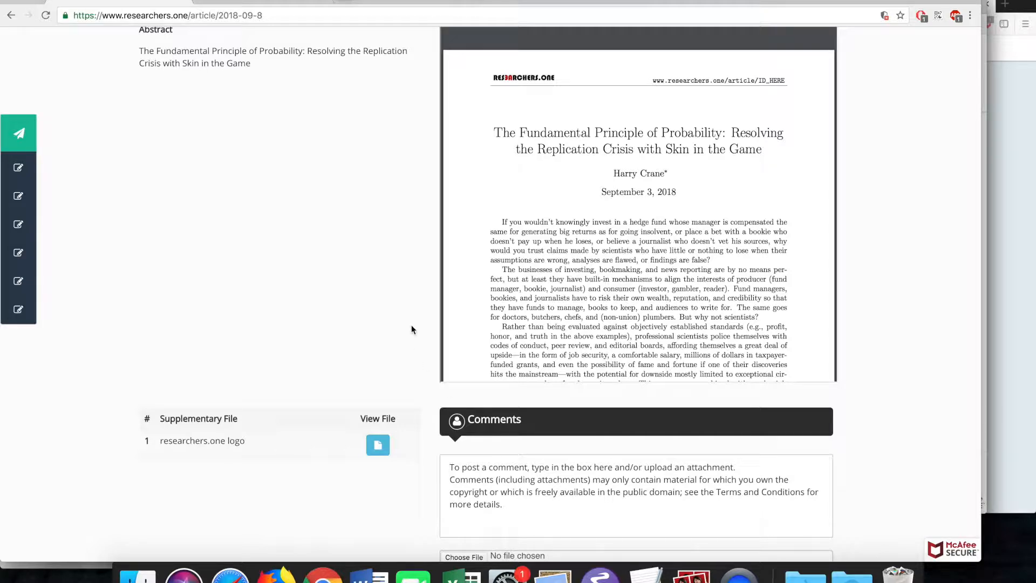
{"action": "scroll", "coordinate": [411, 329], "scroll_direction": "up", "scroll_amount": 4}
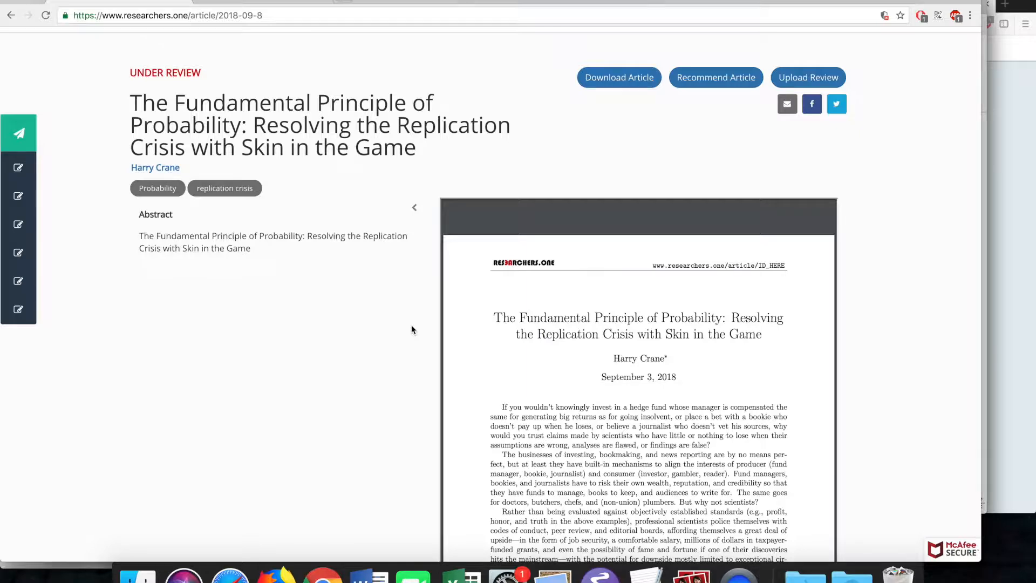
{"action": "scroll", "coordinate": [277, 248], "scroll_direction": "down", "scroll_amount": 5}
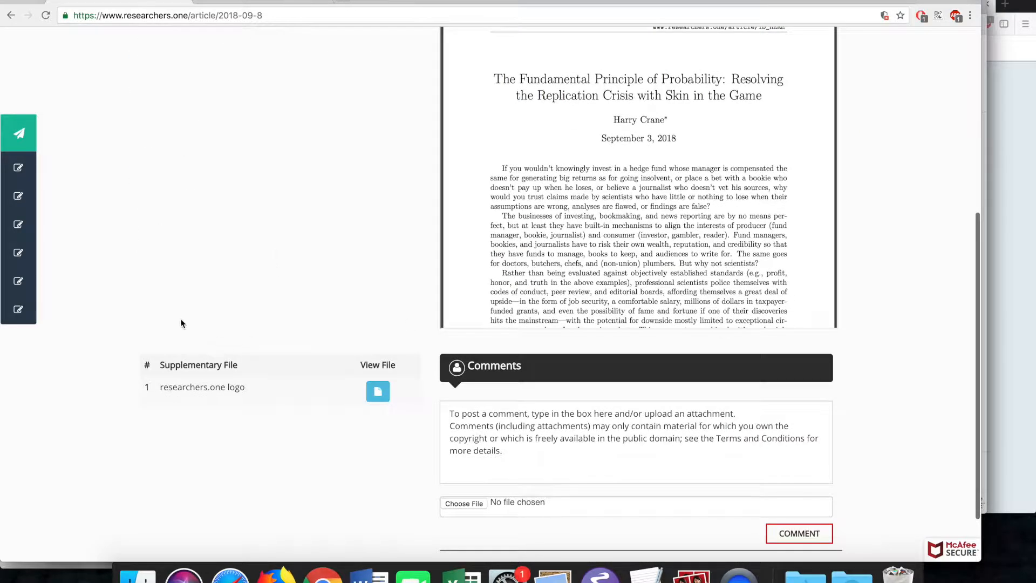
{"action": "scroll", "coordinate": [419, 409], "scroll_direction": "up", "scroll_amount": 5}
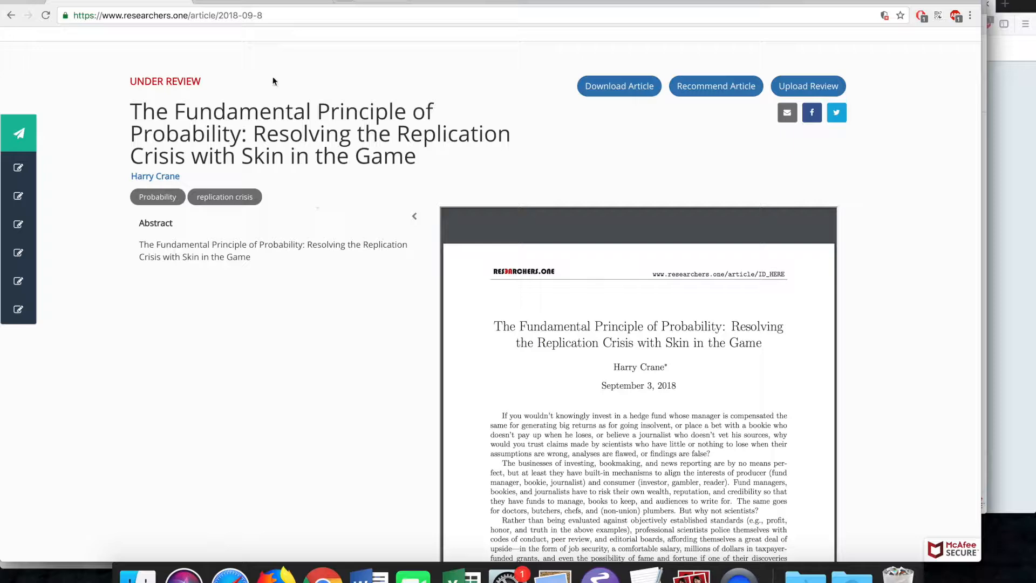
- Select the article id in the page address
{"action": "left_click", "coordinate": [233, 18]}
{"action": "left_click", "coordinate": [228, 17]}
{"action": "left_click_drag", "start_coordinate": [219, 17], "coordinate": [264, 14]}
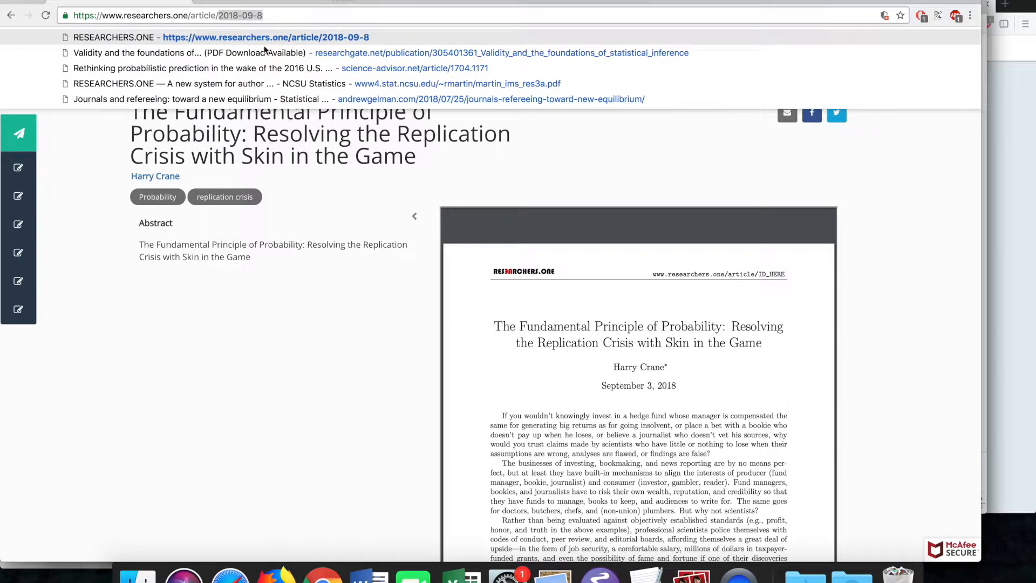
{"action": "left_click", "coordinate": [256, 174]}
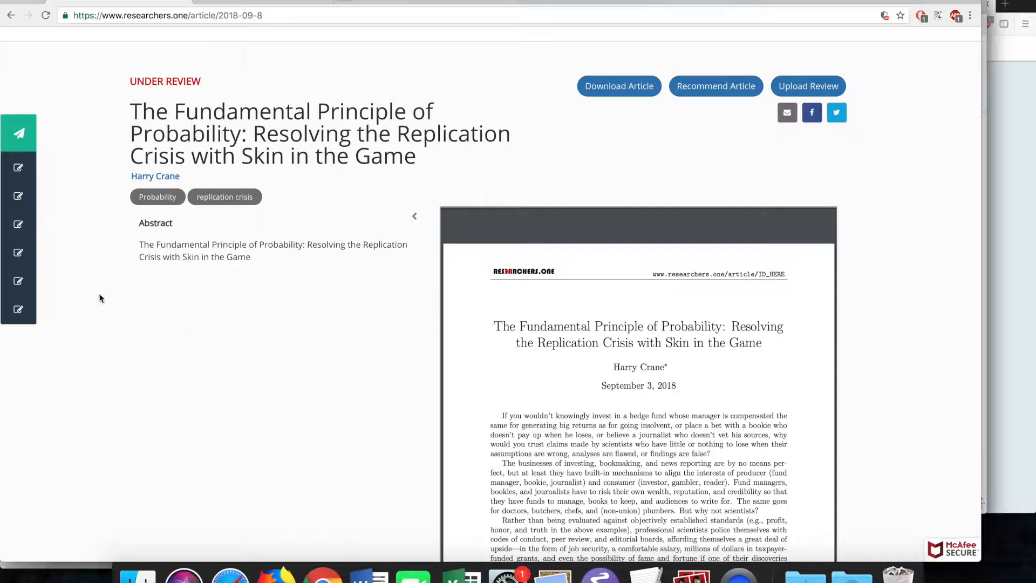
- Edit the article from Articles under review, reaching Submission Step 5
{"action": "mouse_move", "coordinate": [34, 243]}
{"action": "left_click", "coordinate": [48, 197]}
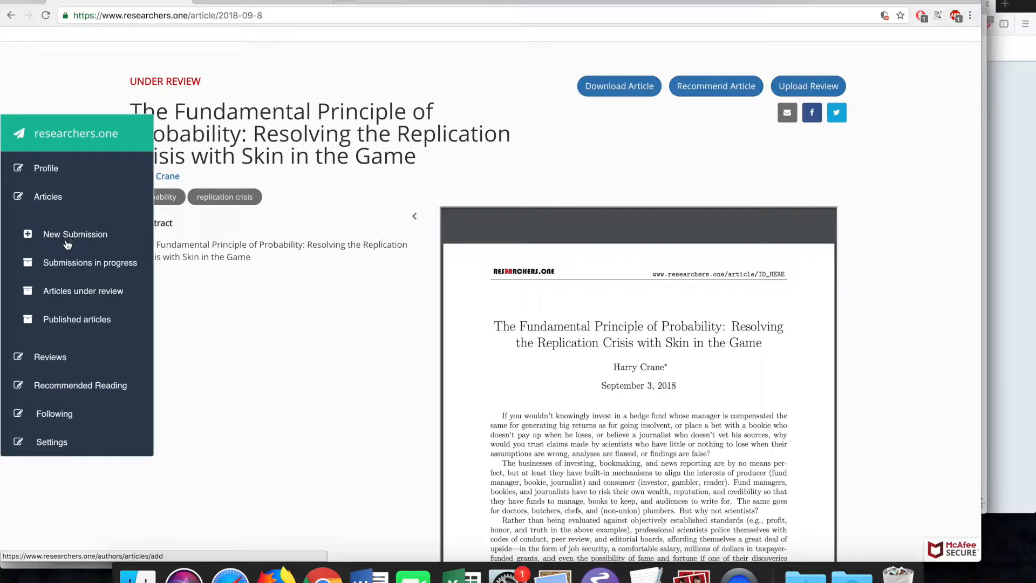
{"action": "left_click", "coordinate": [67, 292]}
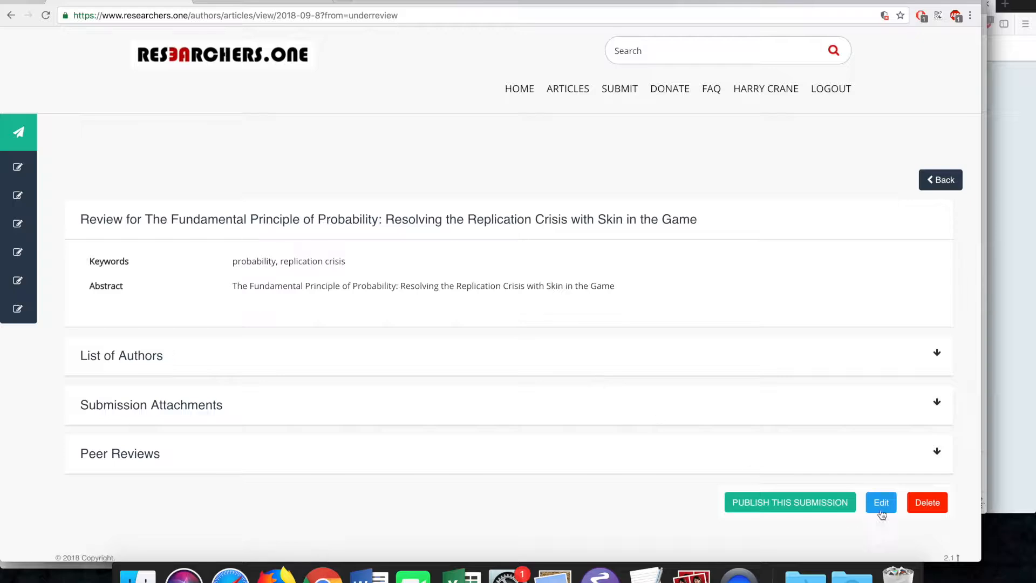
{"action": "left_click", "coordinate": [881, 502]}
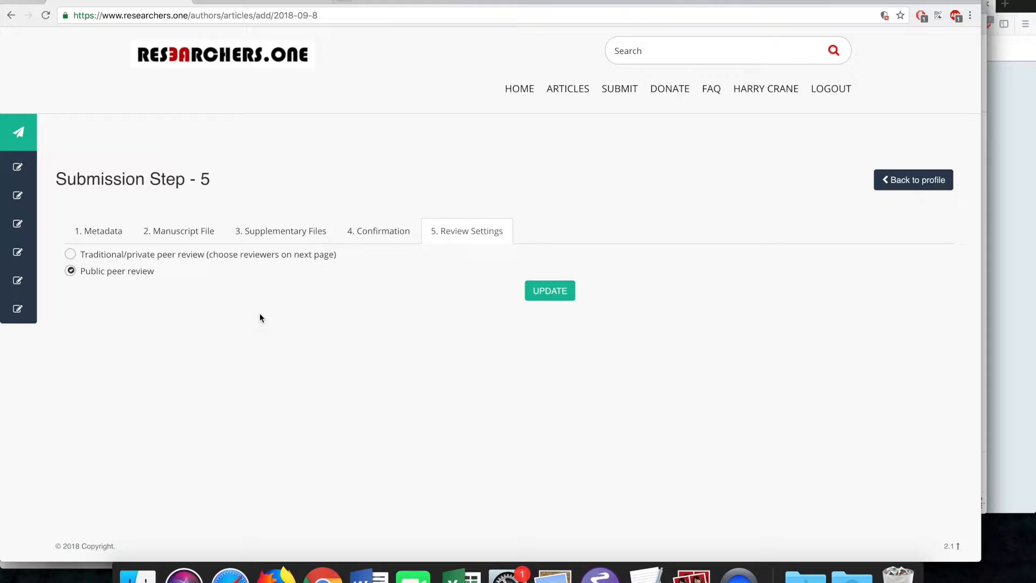
- Save the submission with traditional/private peer review, sending the reviewer request
{"action": "left_click", "coordinate": [153, 256]}
{"action": "left_click", "coordinate": [540, 295]}
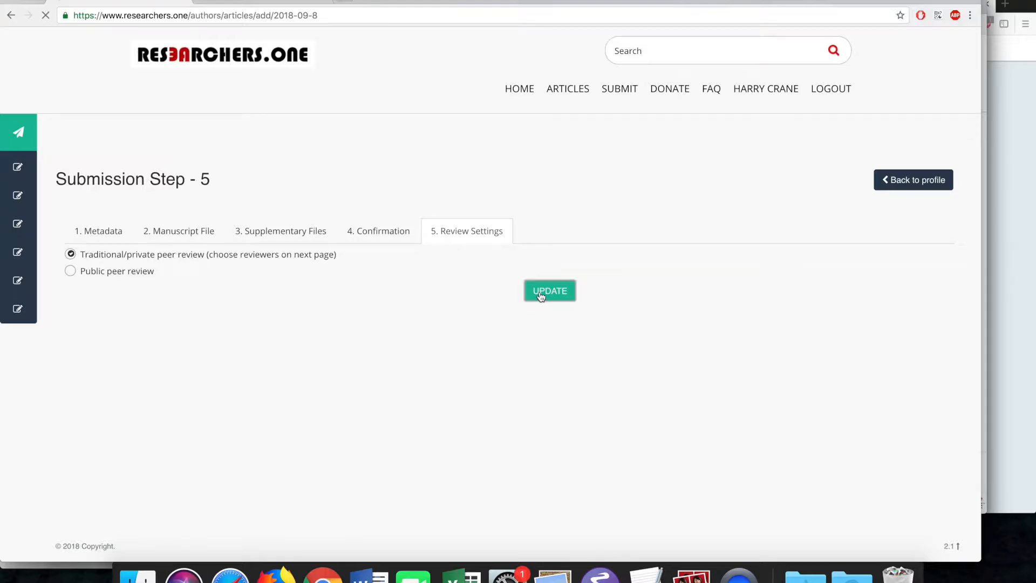
{"action": "left_click", "coordinate": [472, 282]}
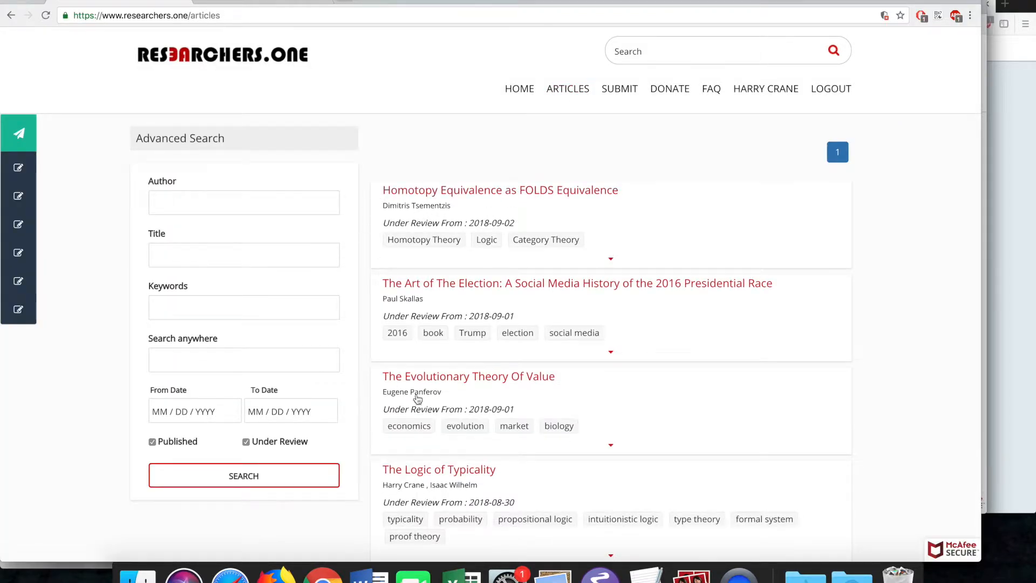
{"action": "scroll", "coordinate": [416, 376], "scroll_direction": "down", "scroll_amount": 6}
{"action": "scroll", "coordinate": [387, 398], "scroll_direction": "up", "scroll_amount": 6}
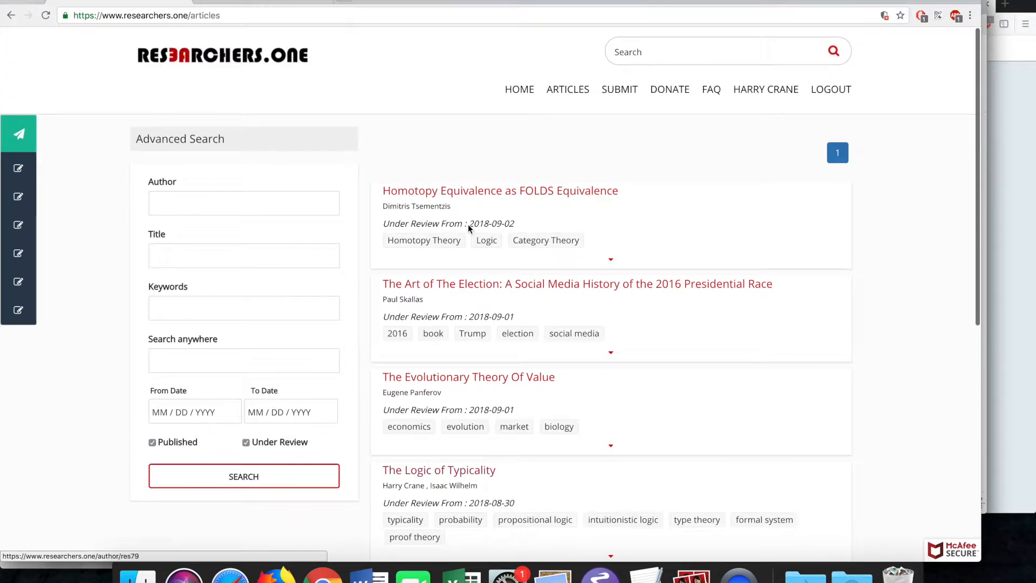
- Reopen the submission from Articles under review and restore public peer review
{"action": "left_click", "coordinate": [48, 209]}
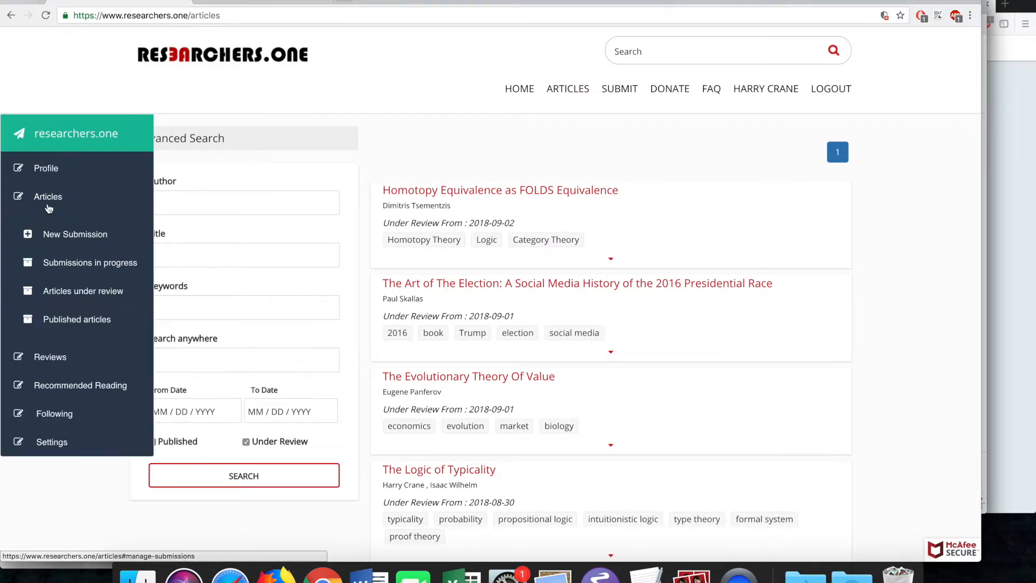
{"action": "left_click", "coordinate": [76, 291]}
{"action": "left_click", "coordinate": [242, 265]}
{"action": "left_click", "coordinate": [880, 553]}
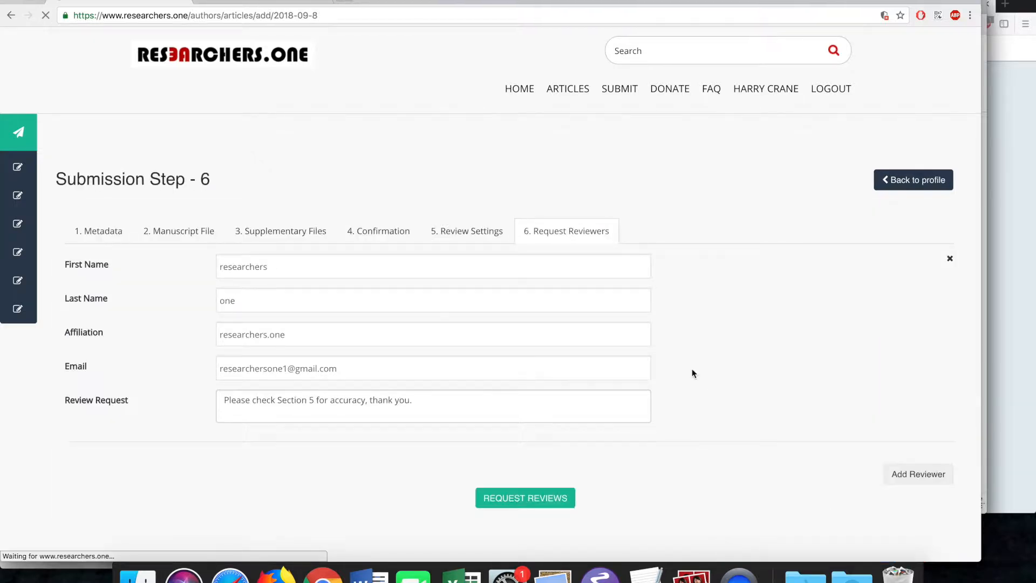
{"action": "left_click", "coordinate": [468, 232]}
{"action": "left_click", "coordinate": [137, 277]}
{"action": "left_click", "coordinate": [561, 293]}
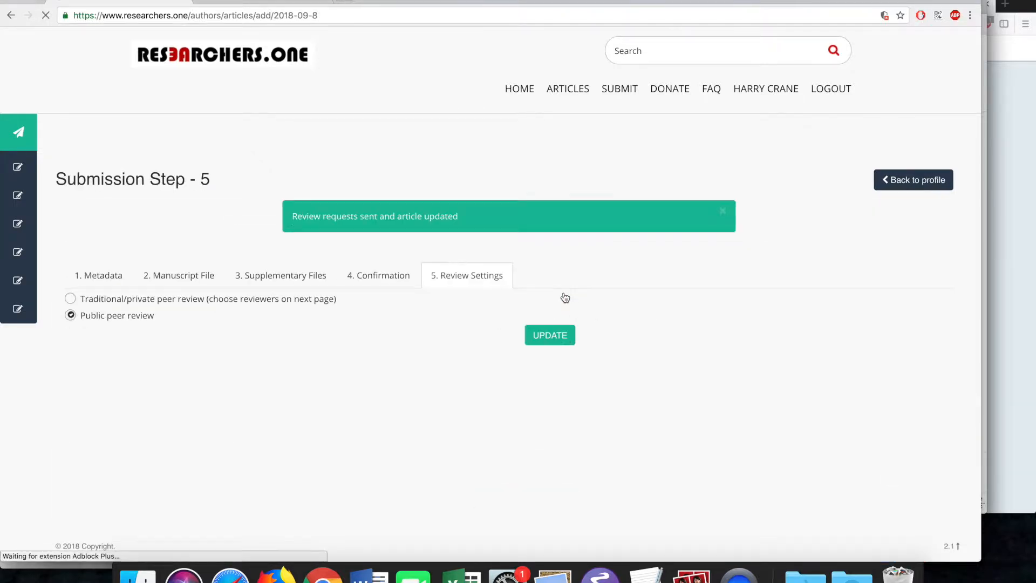
- Check the profile page and expand the first article's details
{"action": "left_click", "coordinate": [762, 88]}
{"action": "scroll", "coordinate": [312, 309], "scroll_direction": "down", "scroll_amount": 3}
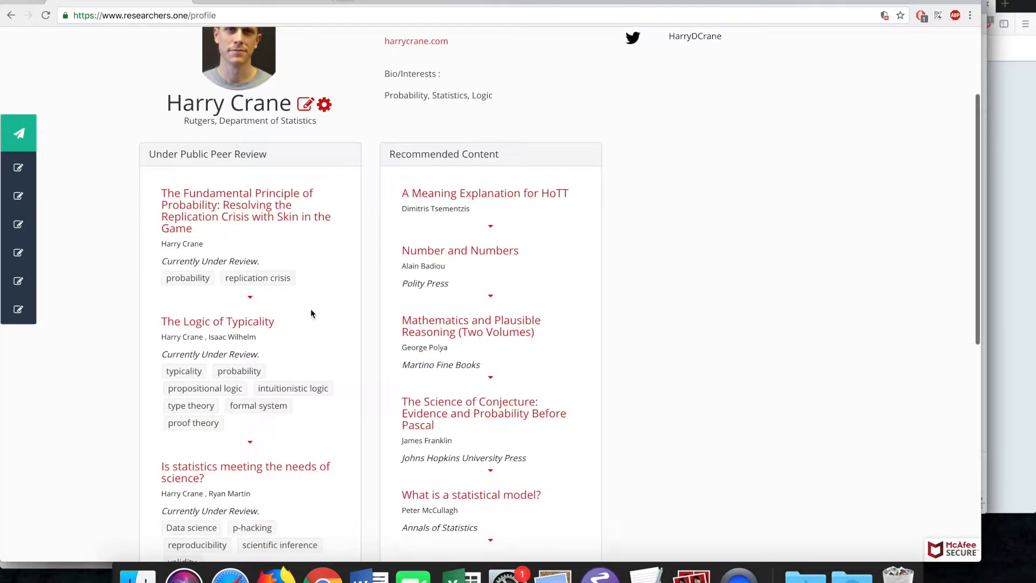
{"action": "scroll", "coordinate": [235, 302], "scroll_direction": "up", "scroll_amount": 3}
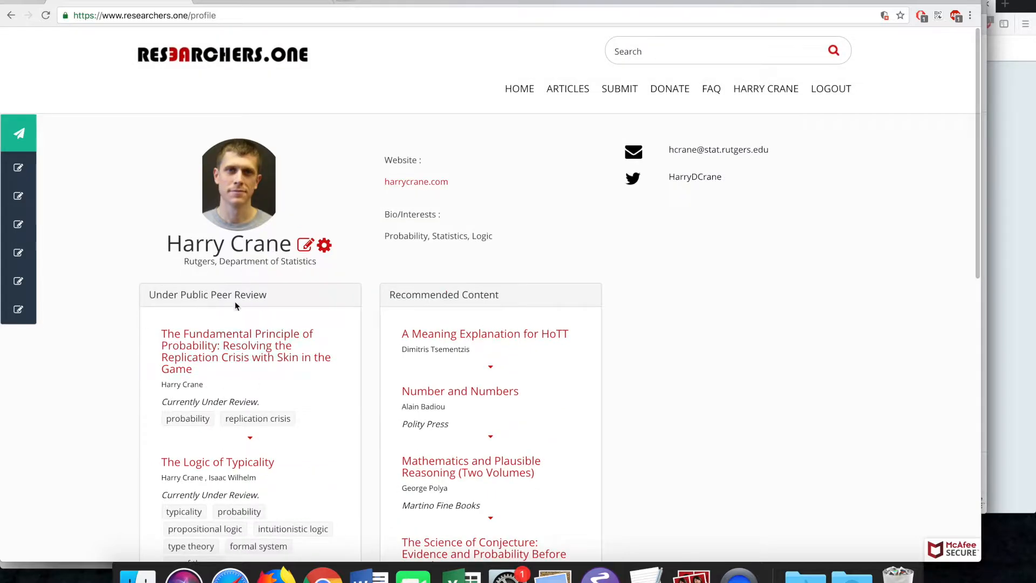
{"action": "left_click", "coordinate": [232, 358]}
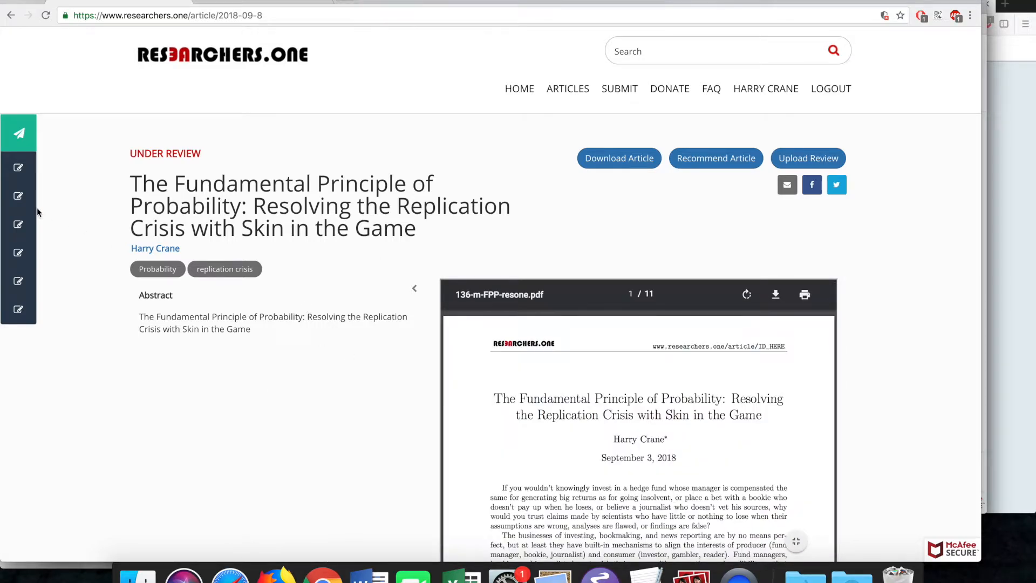
- Edit the submission from Articles under review and save traditional/private peer review
{"action": "left_click", "coordinate": [48, 196]}
{"action": "left_click", "coordinate": [80, 290]}
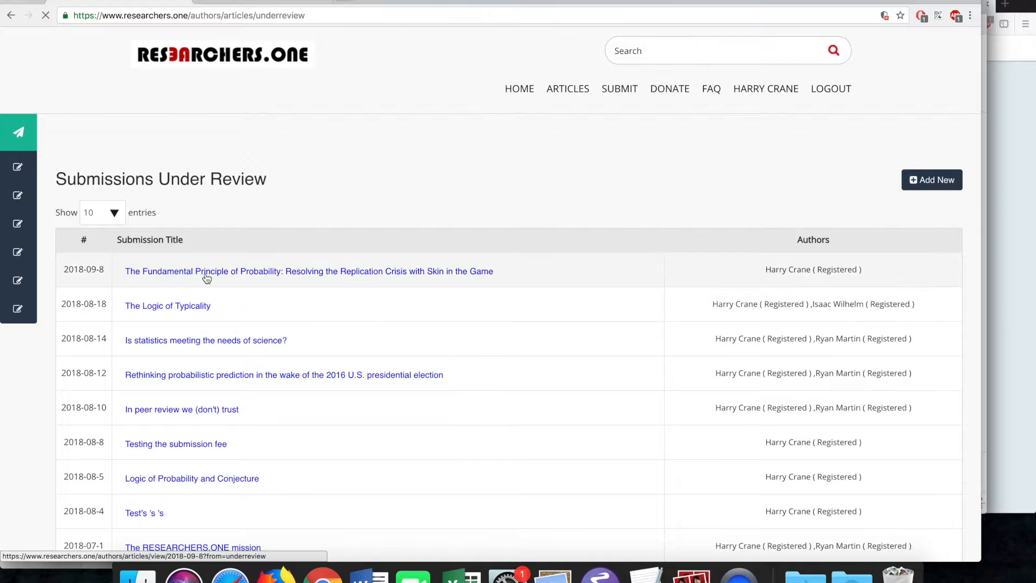
{"action": "left_click", "coordinate": [206, 273]}
{"action": "left_click", "coordinate": [879, 499]}
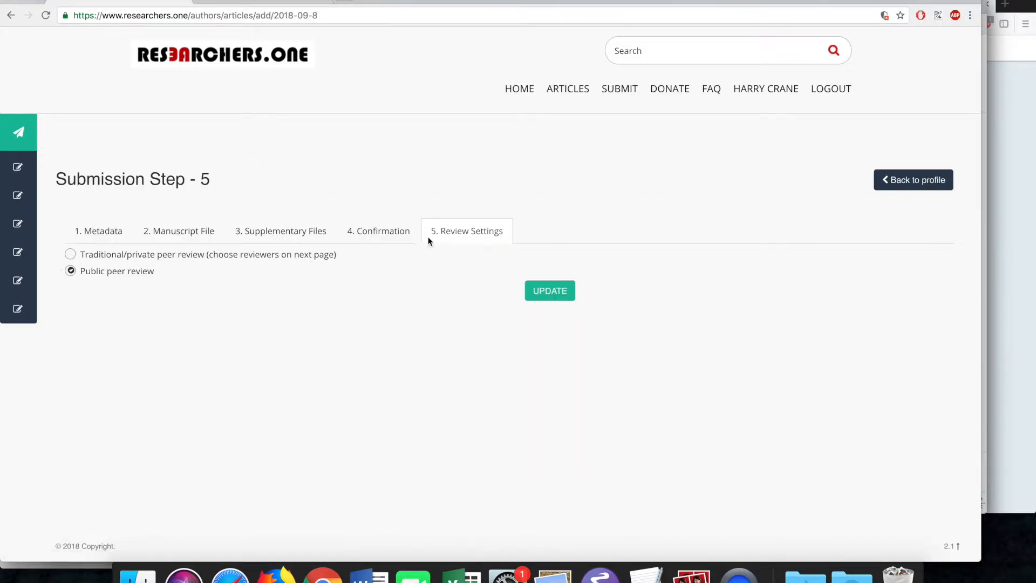
{"action": "left_click", "coordinate": [231, 255]}
{"action": "left_click", "coordinate": [543, 297]}
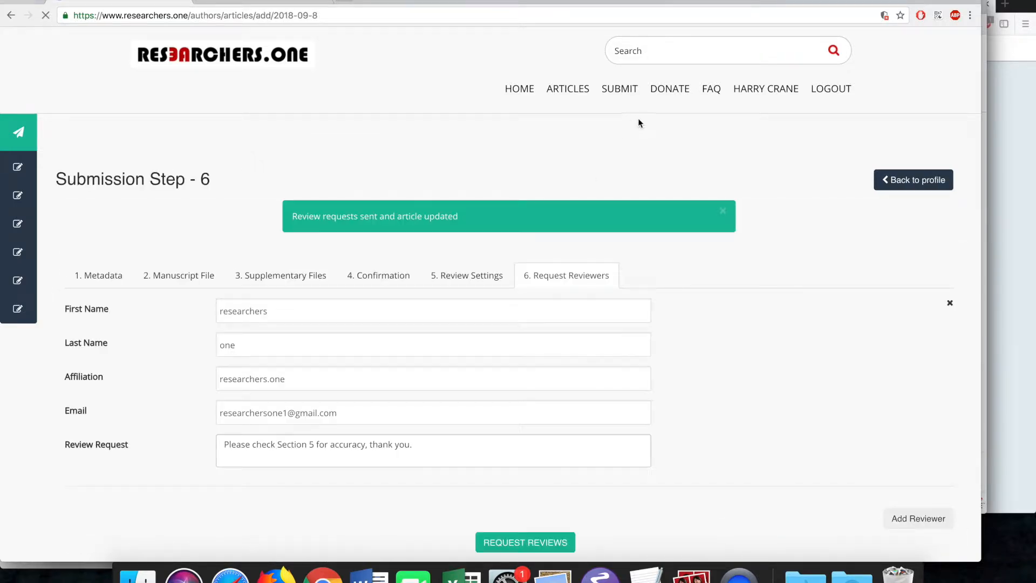
- Recheck the profile page's articles after the review-type change
{"action": "right_click", "coordinate": [749, 89]}
{"action": "key", "text": "Escape"}
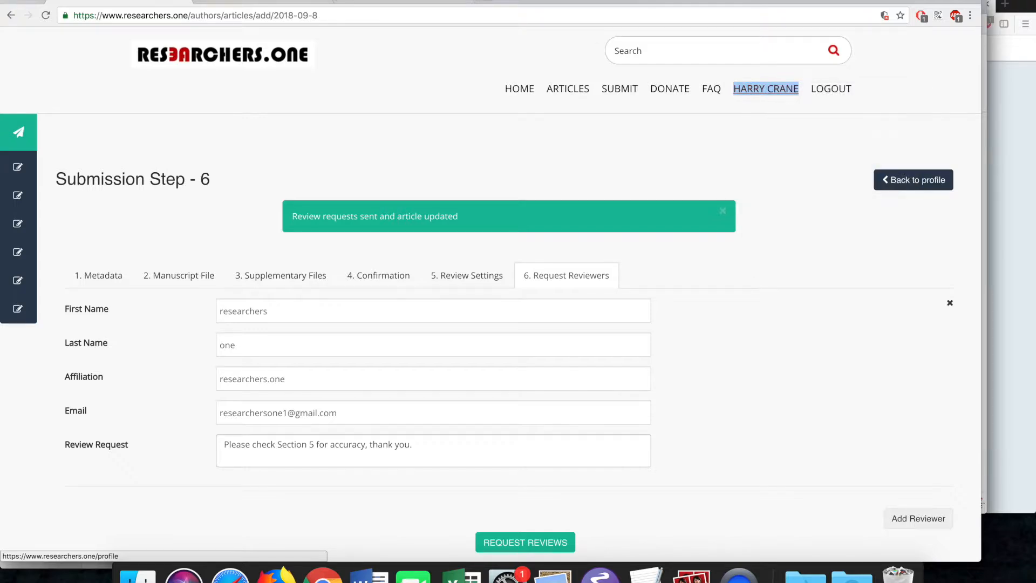
{"action": "left_click", "coordinate": [769, 90]}
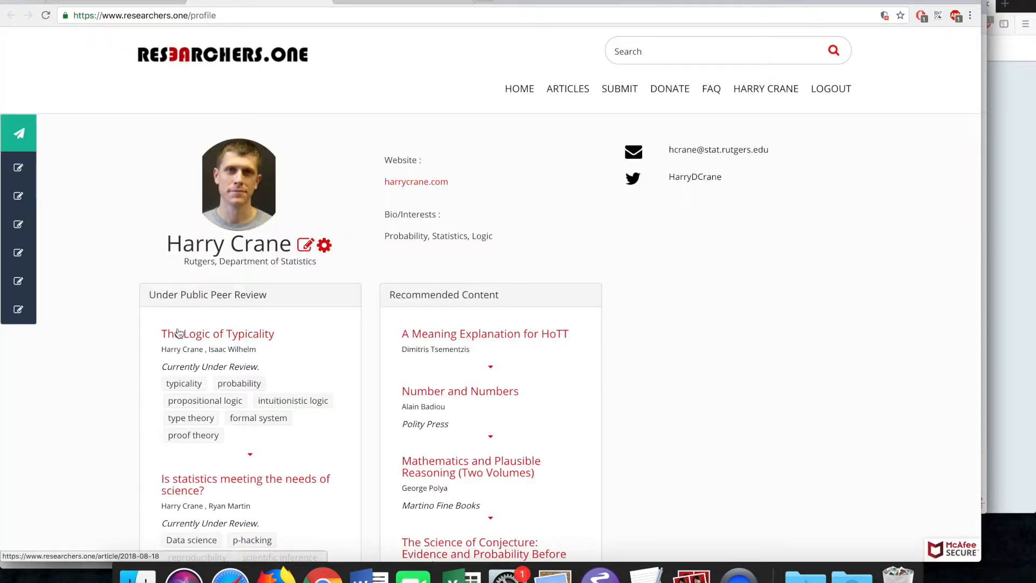
{"action": "scroll", "coordinate": [160, 345], "scroll_direction": "down", "scroll_amount": 5}
{"action": "scroll", "coordinate": [421, 203], "scroll_direction": "up", "scroll_amount": 5}
{"action": "left_click", "coordinate": [568, 93]}
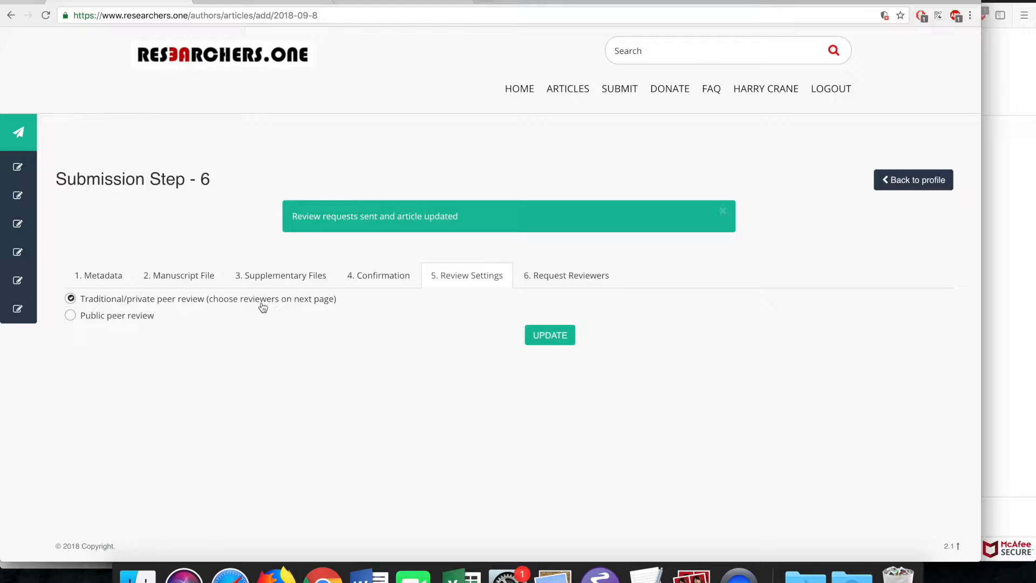
- Save traditional/private review settings and delete the old reviewer row from Request Reviewers
{"action": "left_click", "coordinate": [541, 337]}
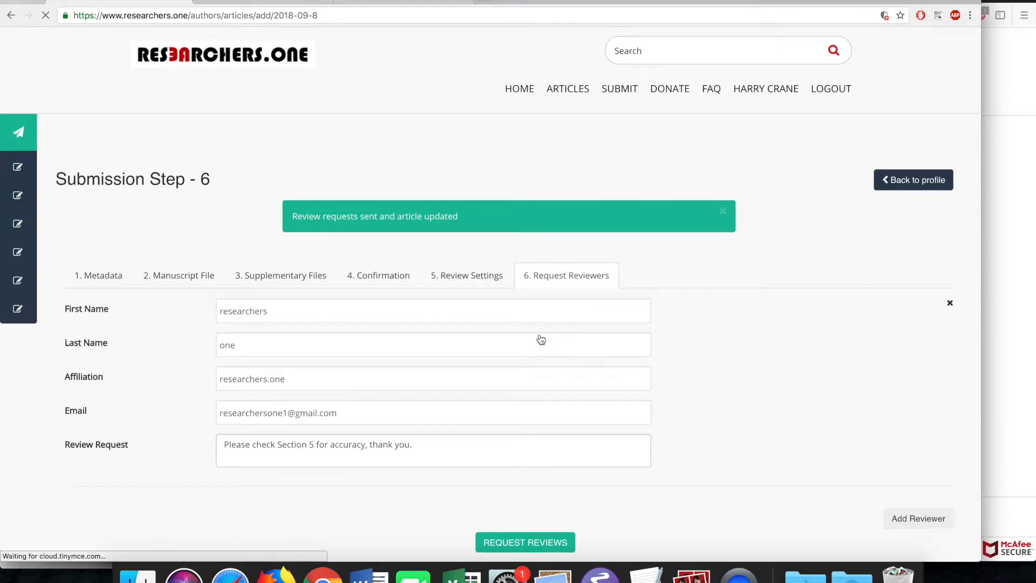
{"action": "left_click", "coordinate": [425, 450]}
{"action": "left_click", "coordinate": [949, 303]}
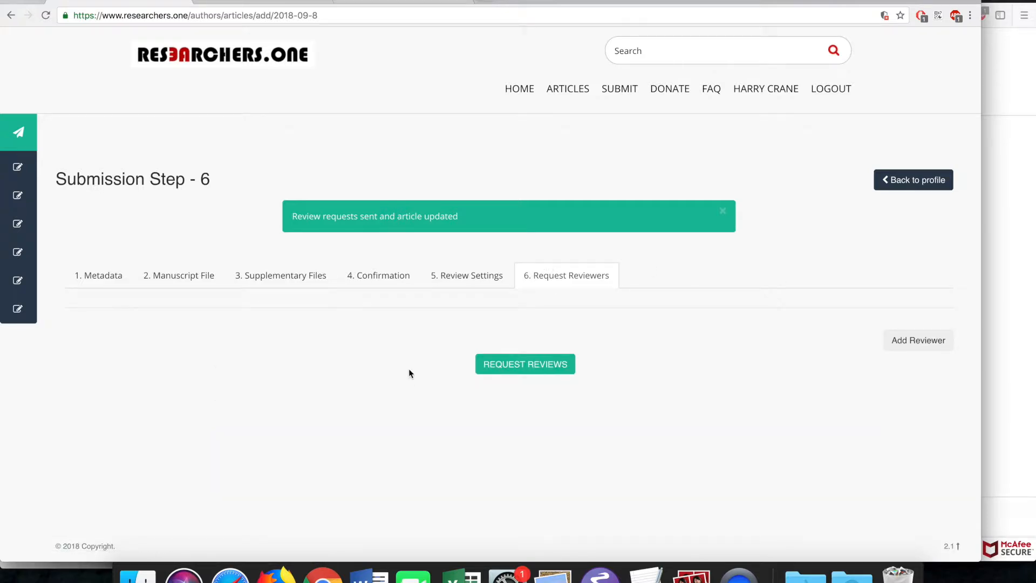
{"action": "left_click", "coordinate": [482, 274]}
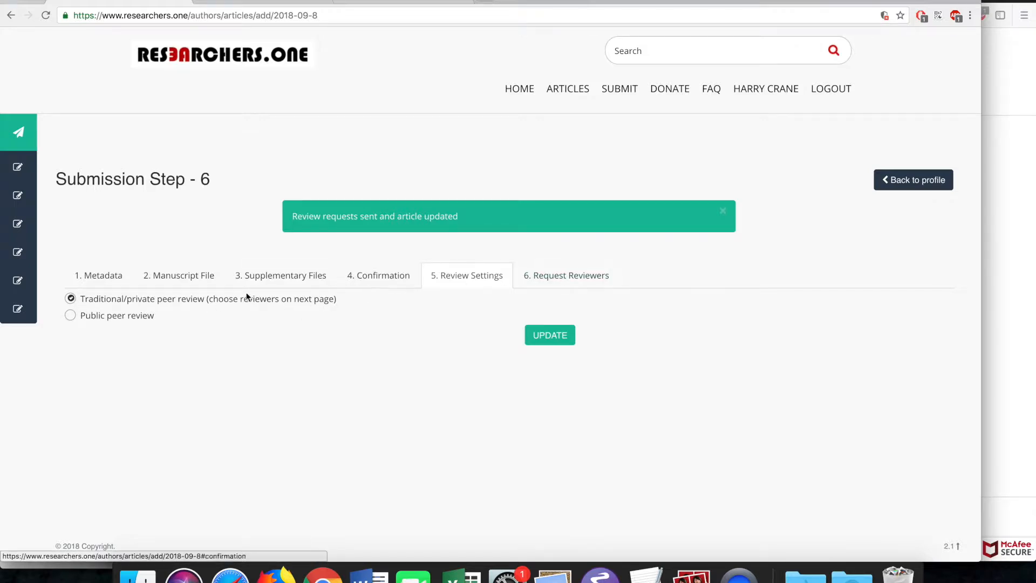
{"action": "left_click", "coordinate": [568, 285]}
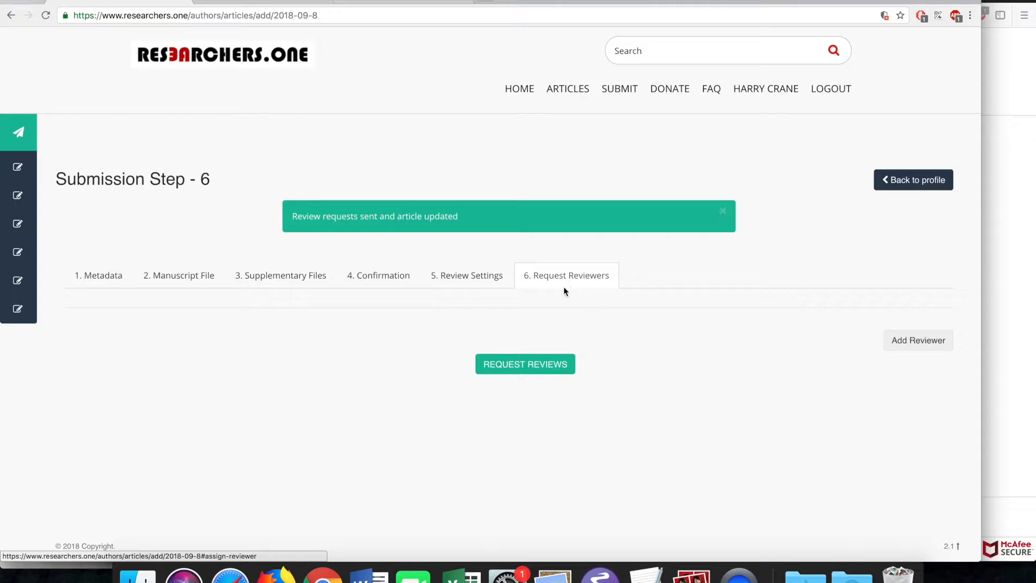
- Add a new reviewer, filling in their first name, last name and e-mail address
{"action": "left_click", "coordinate": [918, 344]}
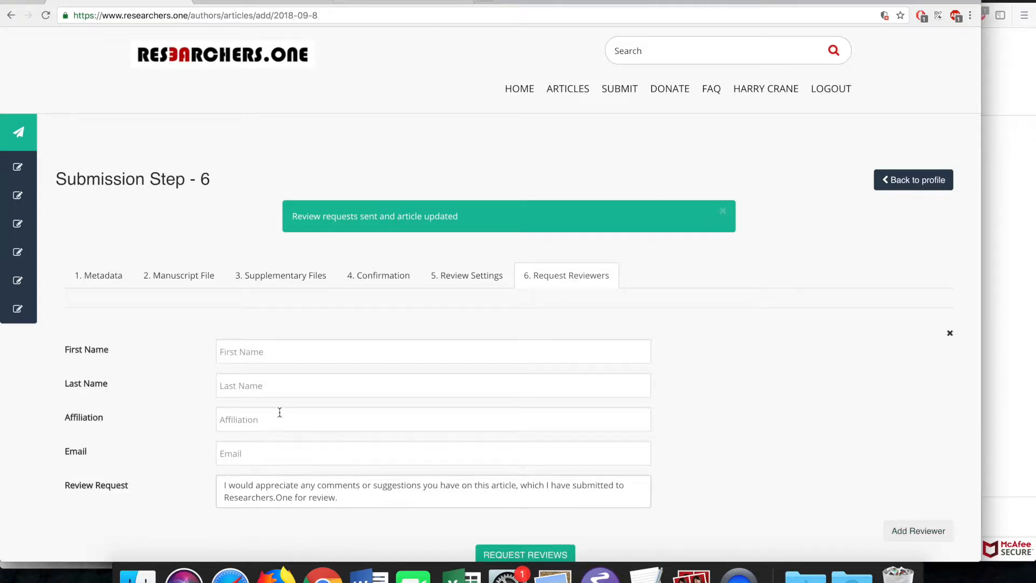
{"action": "left_click", "coordinate": [273, 353]}
{"action": "type", "text": "researchers"}
{"action": "key", "text": "Tab"}
{"action": "type", "text": "one"}
{"action": "key", "text": "Tab"}
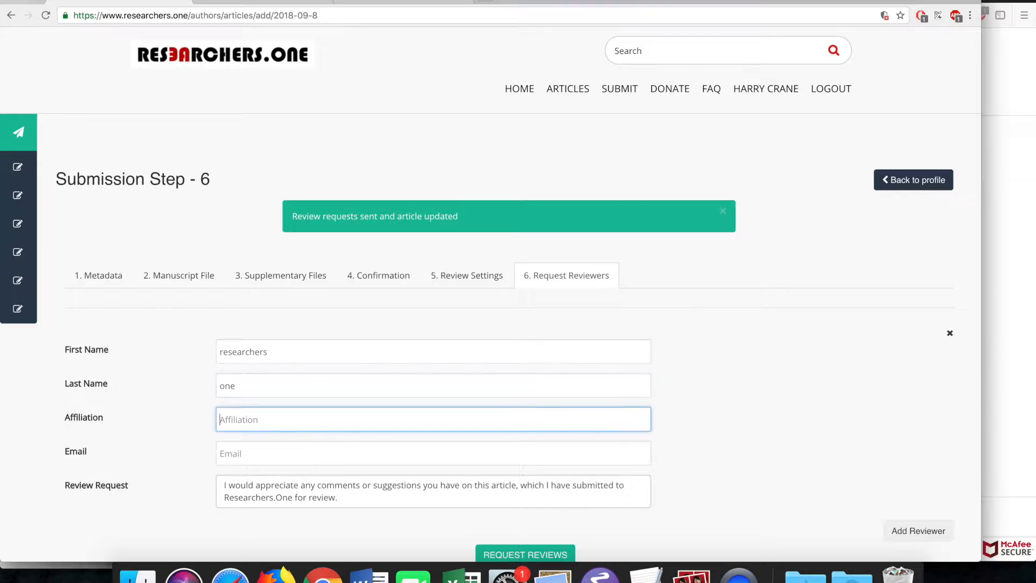
{"action": "left_click", "coordinate": [256, 445]}
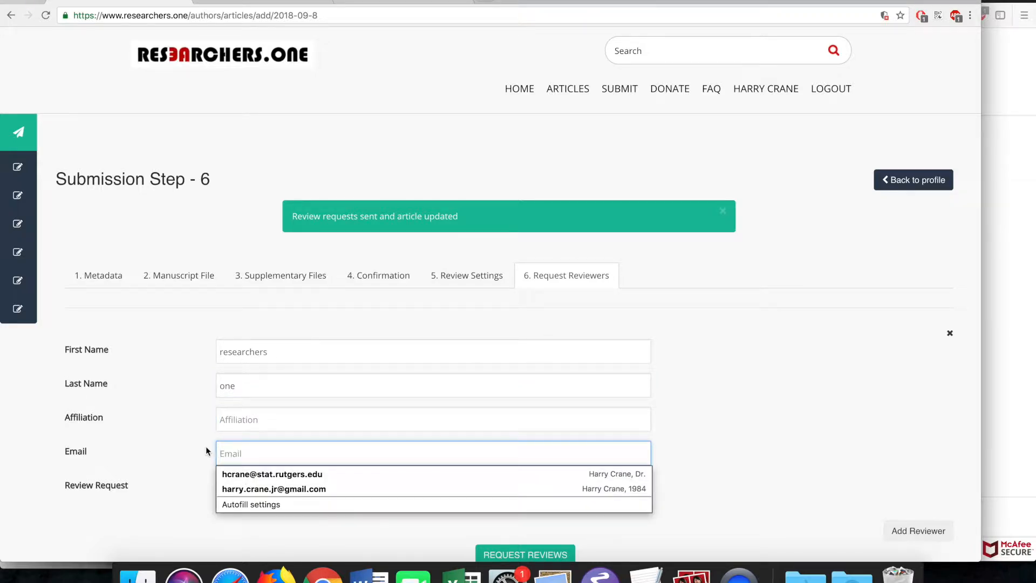
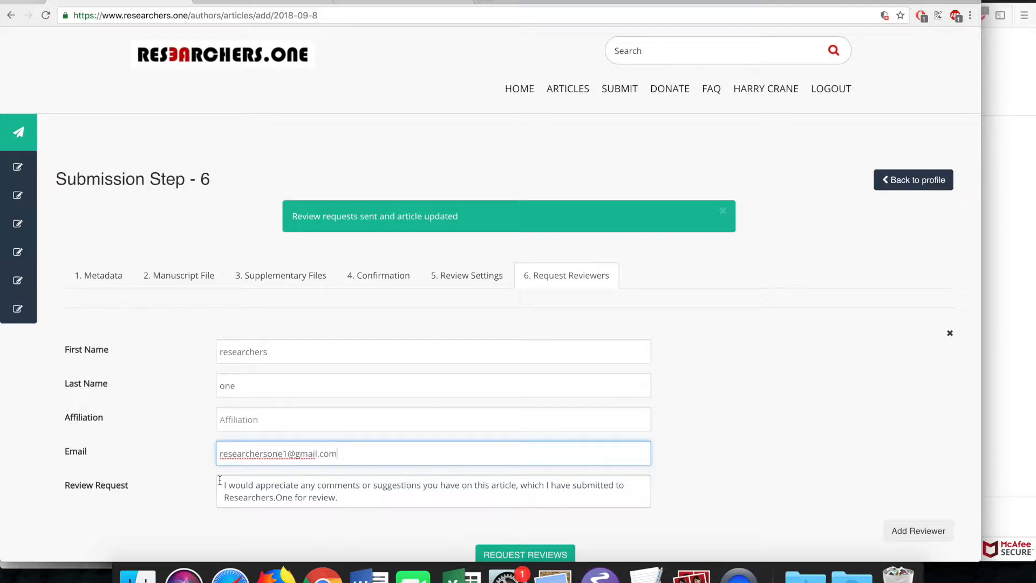
- Replace the review request with 'Please check Section 5 for accuracy, thank you.' and submit it
{"action": "scroll", "coordinate": [188, 447], "scroll_direction": "down", "scroll_amount": 3}
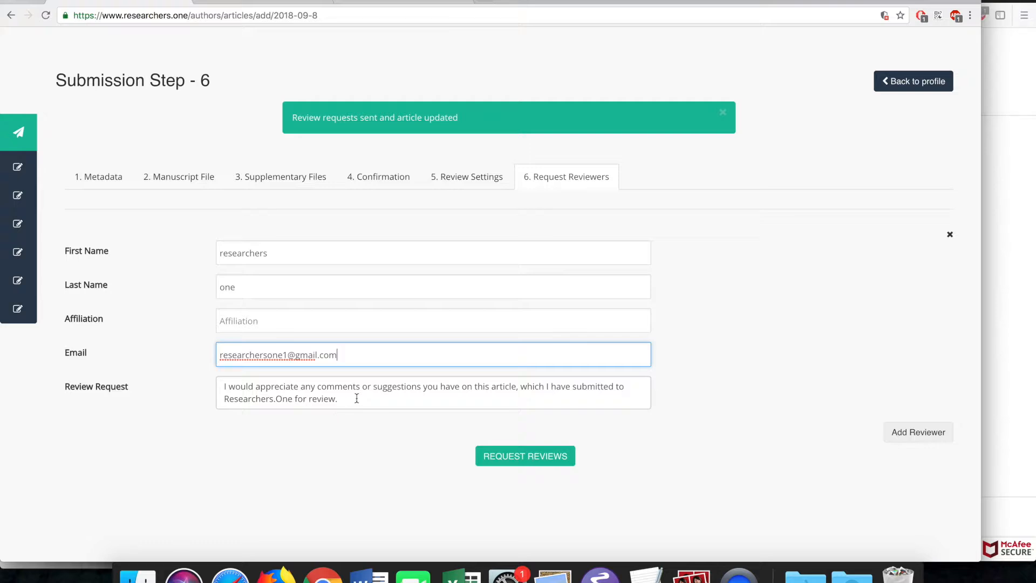
{"action": "left_click_drag", "start_coordinate": [356, 398], "coordinate": [200, 380]}
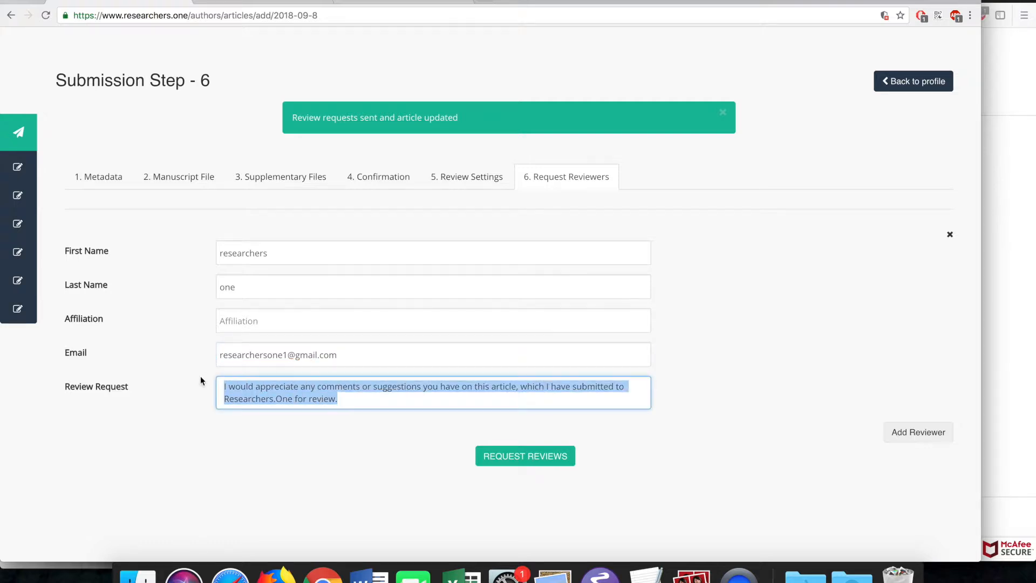
{"action": "type", "text": "Please check Section 5 for accuracy, thank you."}
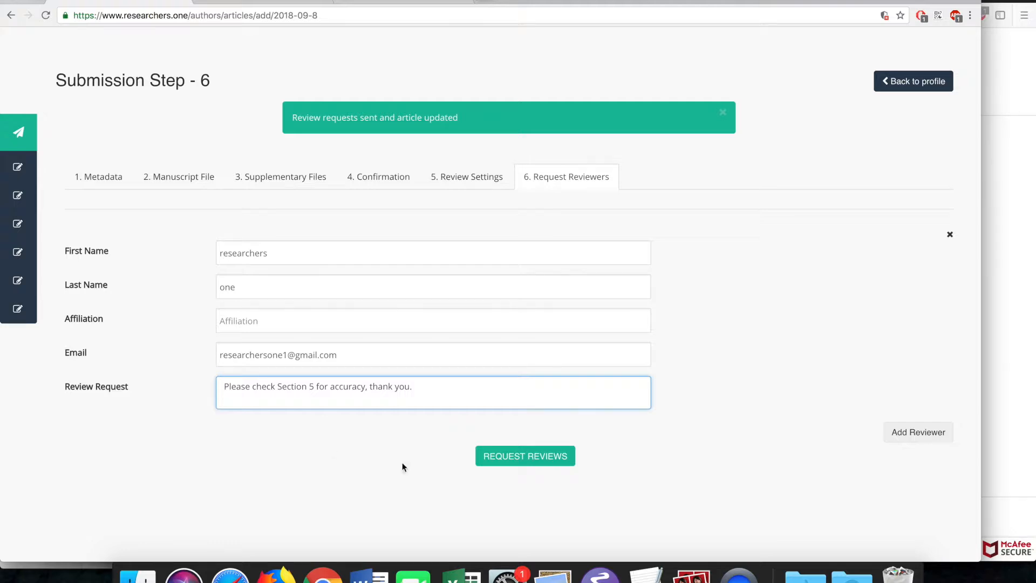
{"action": "left_click", "coordinate": [502, 459]}
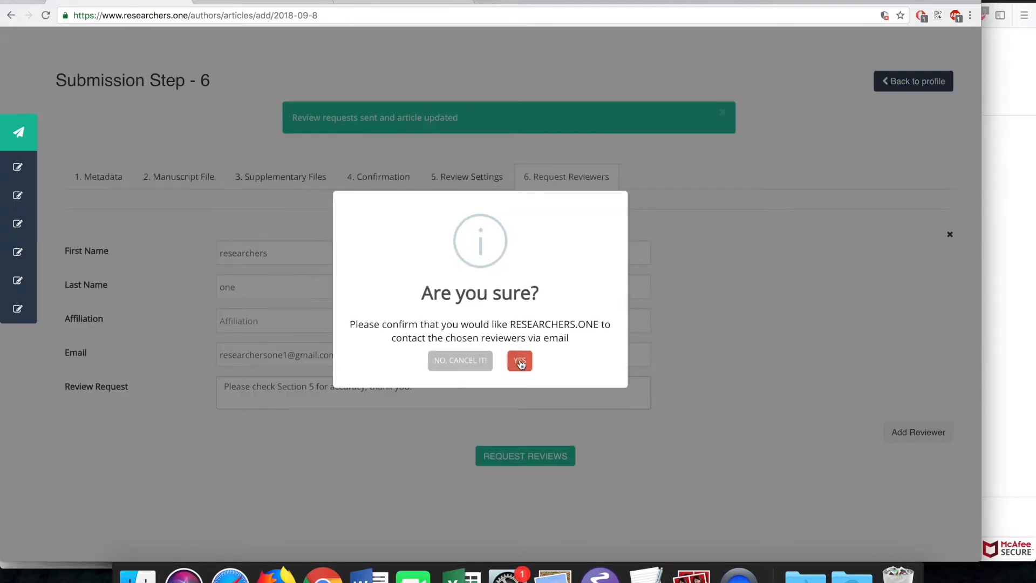
- Confirm emailing the reviewer, then bring the reviewer's browser window forward
{"action": "left_click", "coordinate": [520, 361]}
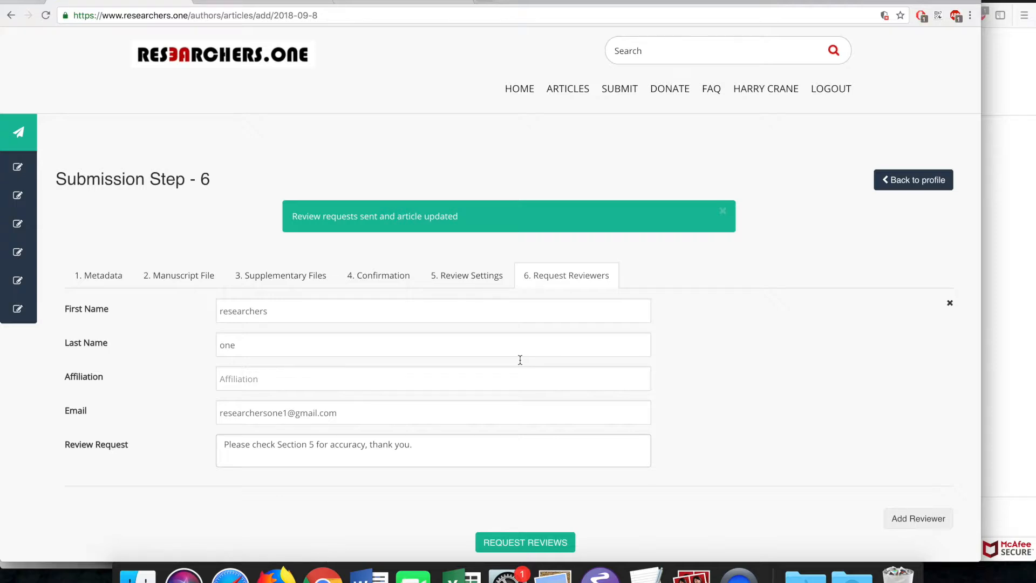
{"action": "left_click", "coordinate": [1012, 271]}
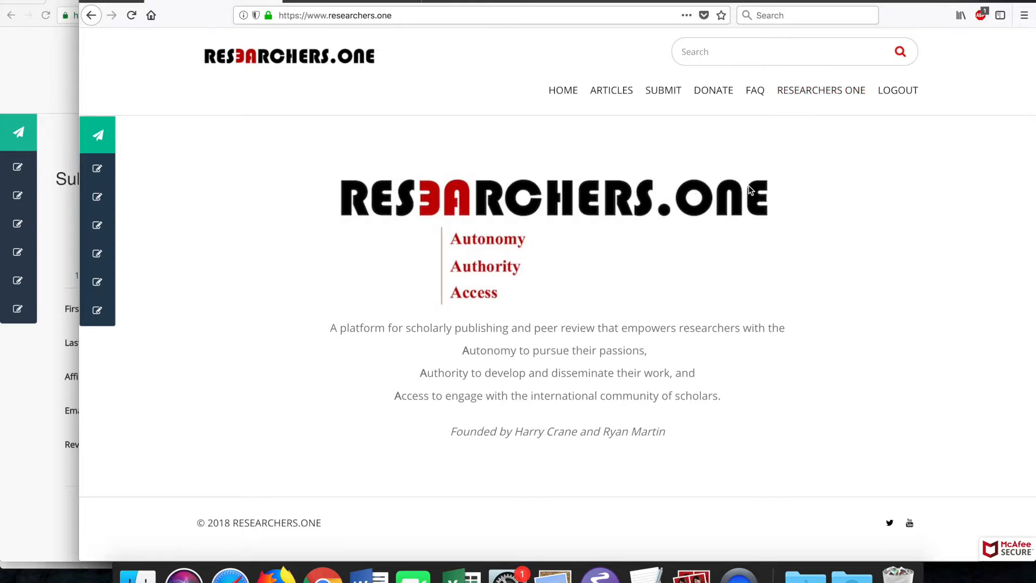
- Read the 'Review request from RESEARCHERS.ONE' email in Gmail, including the Section 5 note
{"action": "left_click", "coordinate": [270, 5]}
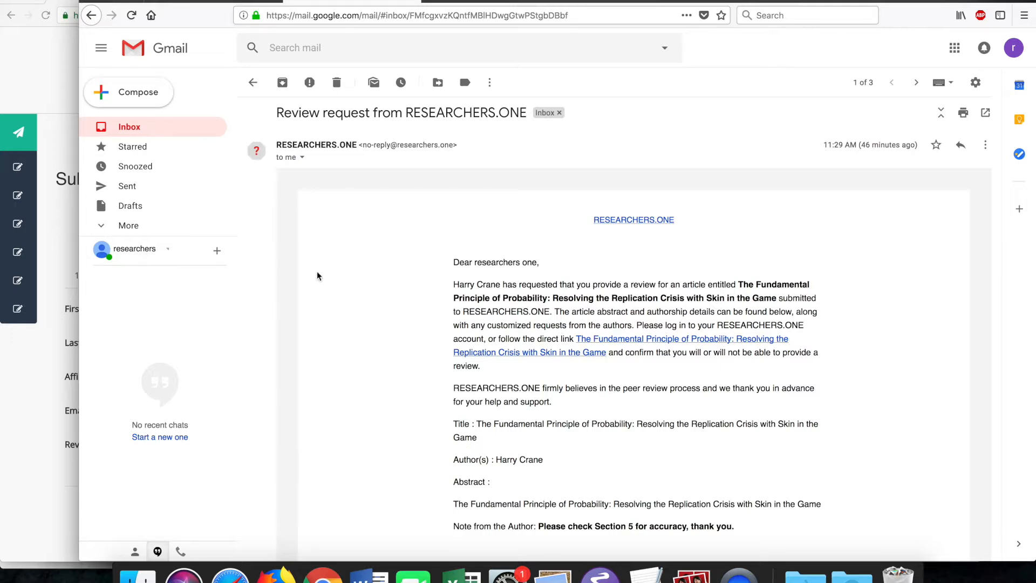
{"action": "scroll", "coordinate": [409, 257], "scroll_direction": "down", "scroll_amount": 3}
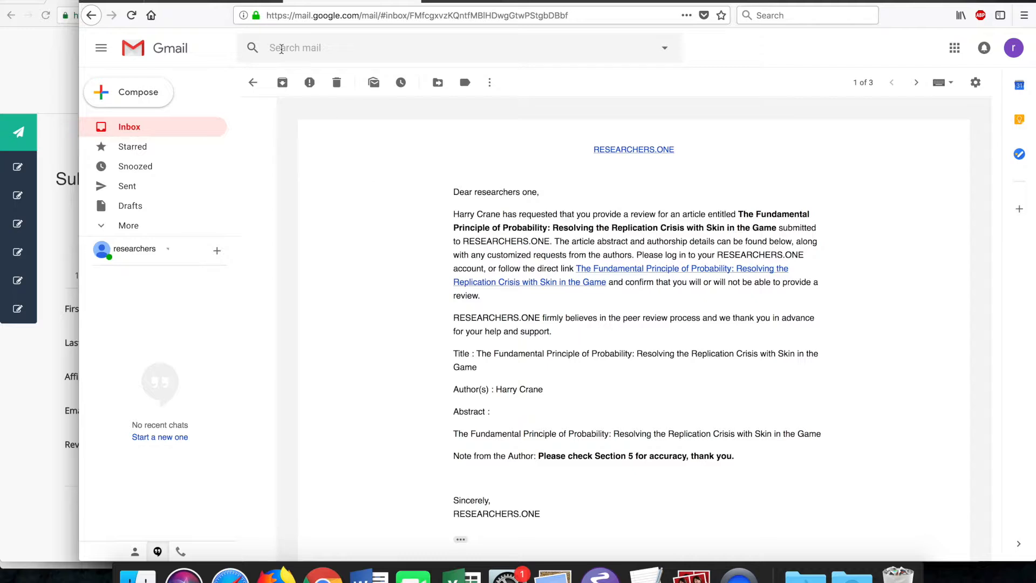
- Open Reviews > Active Reviews, showing the article due 2018-09-17 with status Waiting
{"action": "left_click", "coordinate": [215, 1]}
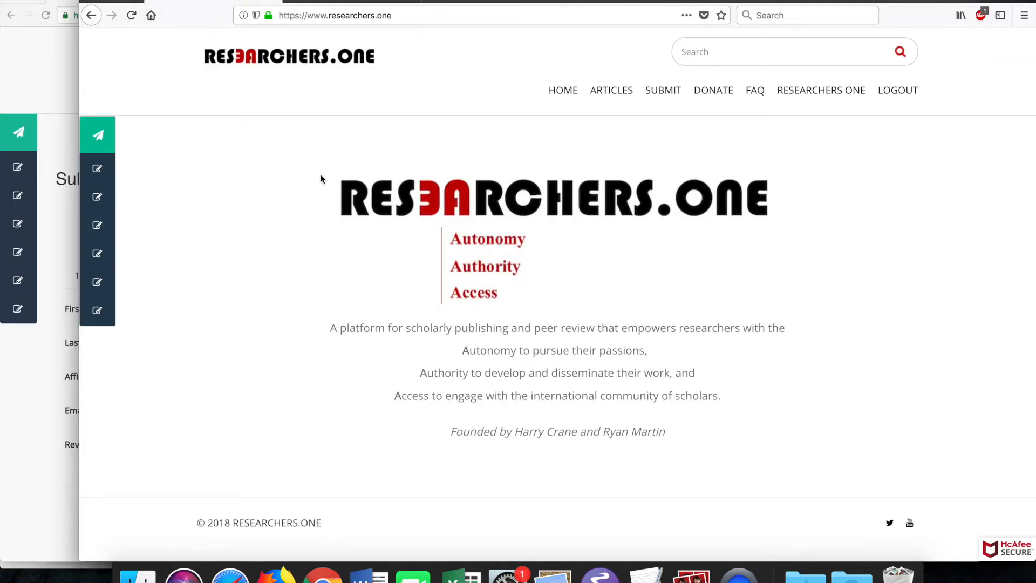
{"action": "mouse_move", "coordinate": [91, 226]}
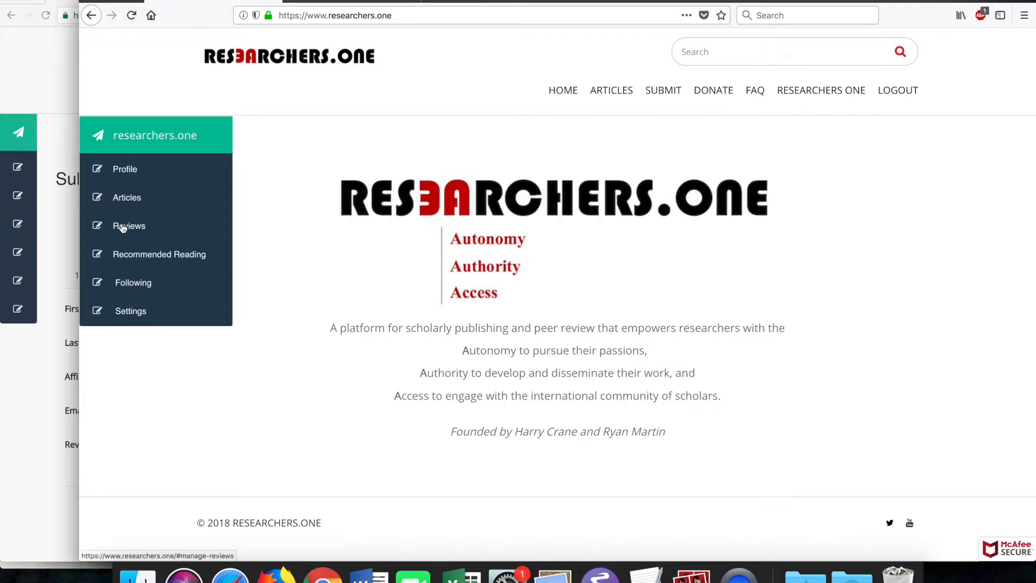
{"action": "left_click", "coordinate": [123, 226]}
{"action": "left_click", "coordinate": [144, 267]}
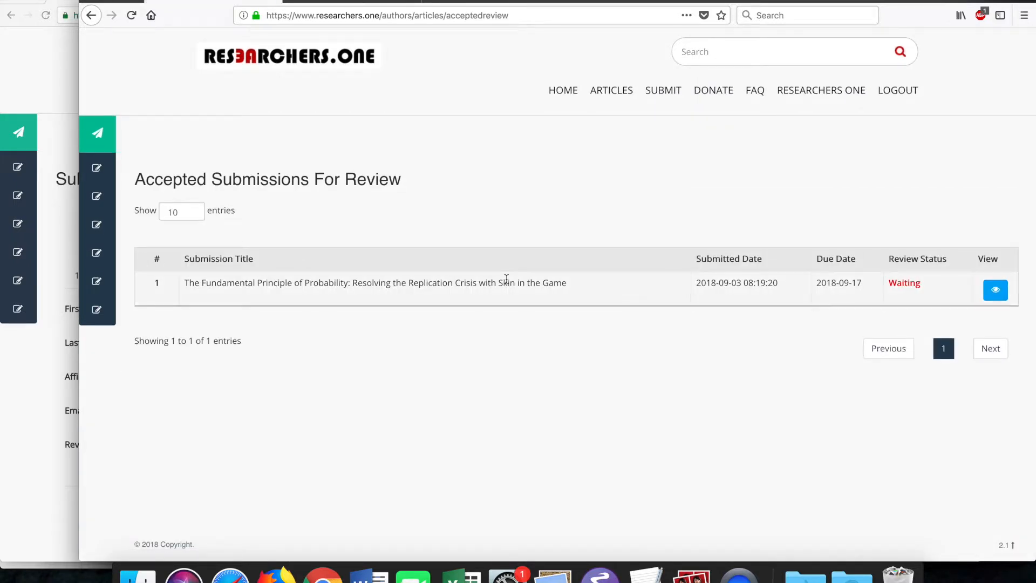
{"action": "mouse_move", "coordinate": [147, 196]}
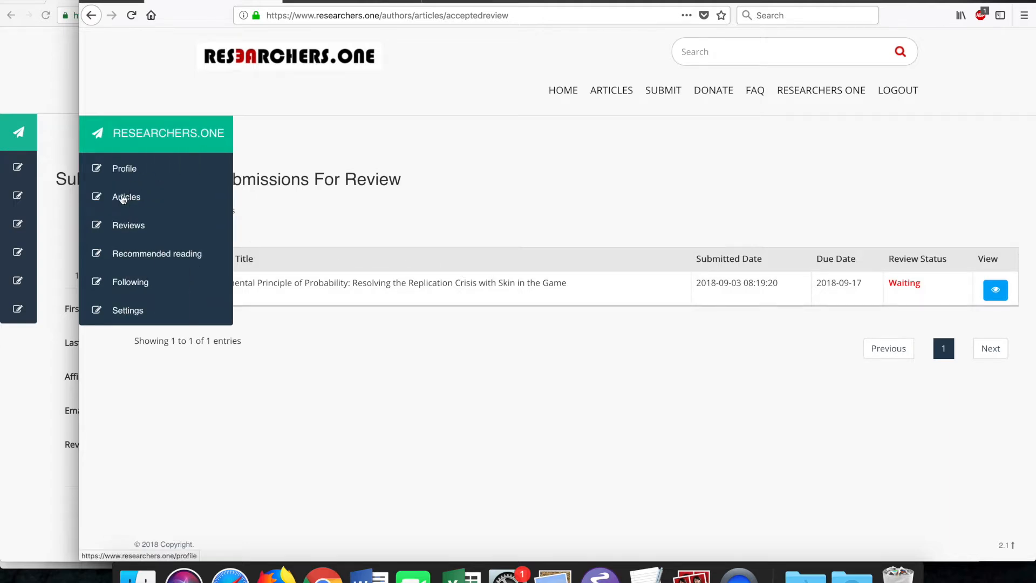
{"action": "left_click", "coordinate": [122, 225]}
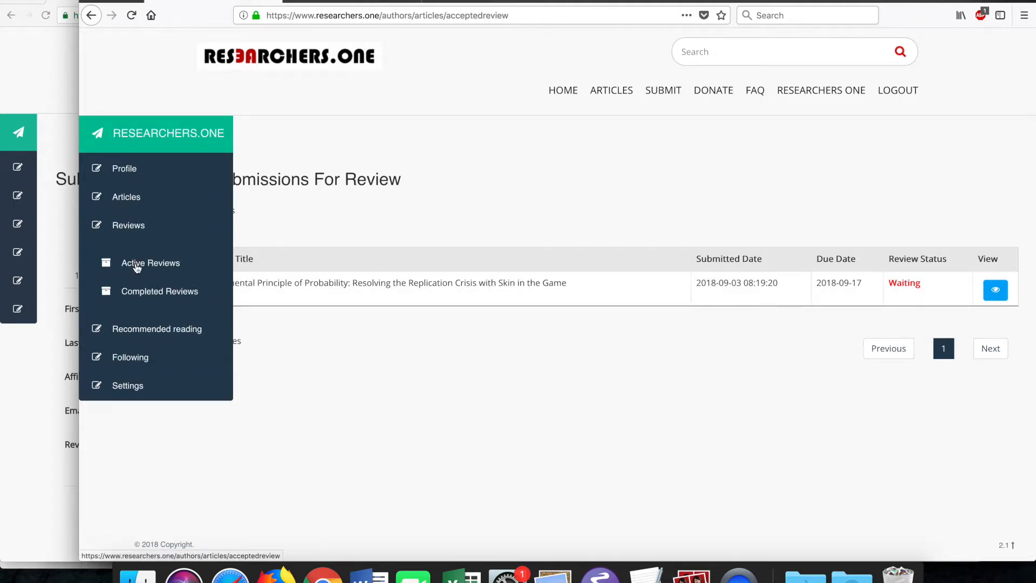
{"action": "left_click", "coordinate": [136, 265]}
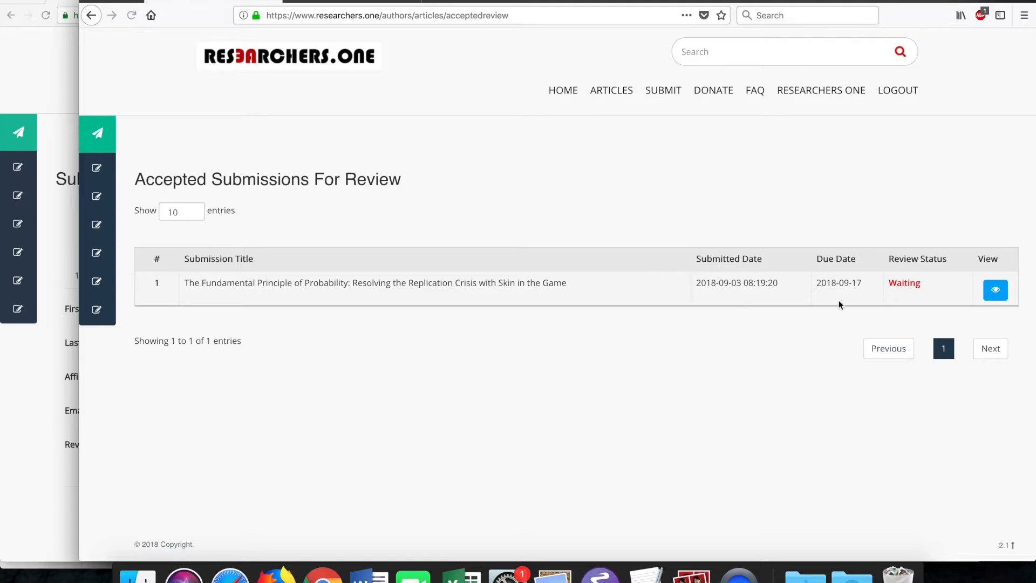
- Open the probability article's review page and expand its author details and attached files
{"action": "left_click", "coordinate": [994, 292]}
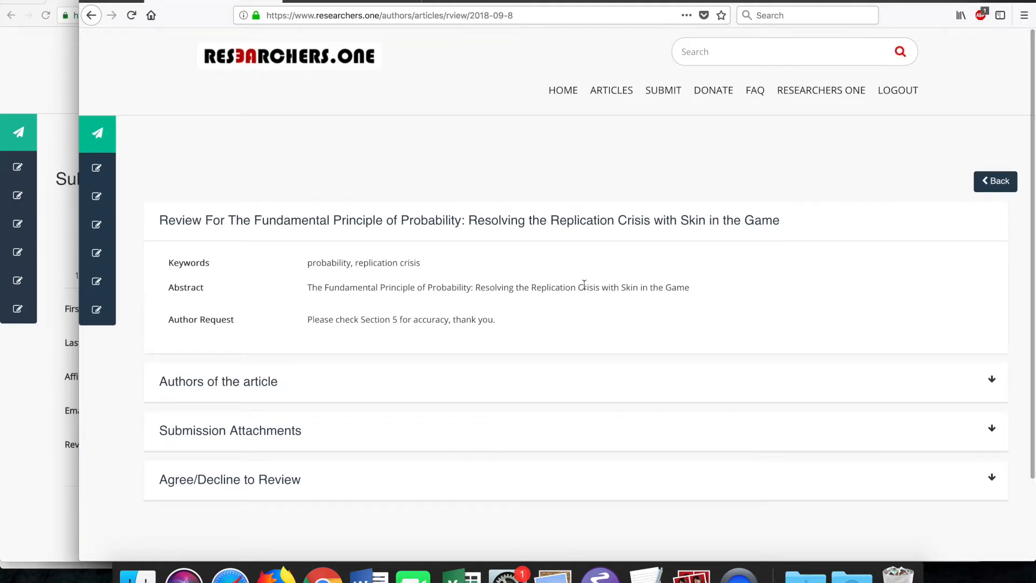
{"action": "scroll", "coordinate": [588, 326], "scroll_direction": "down", "scroll_amount": 3}
{"action": "left_click", "coordinate": [289, 293]}
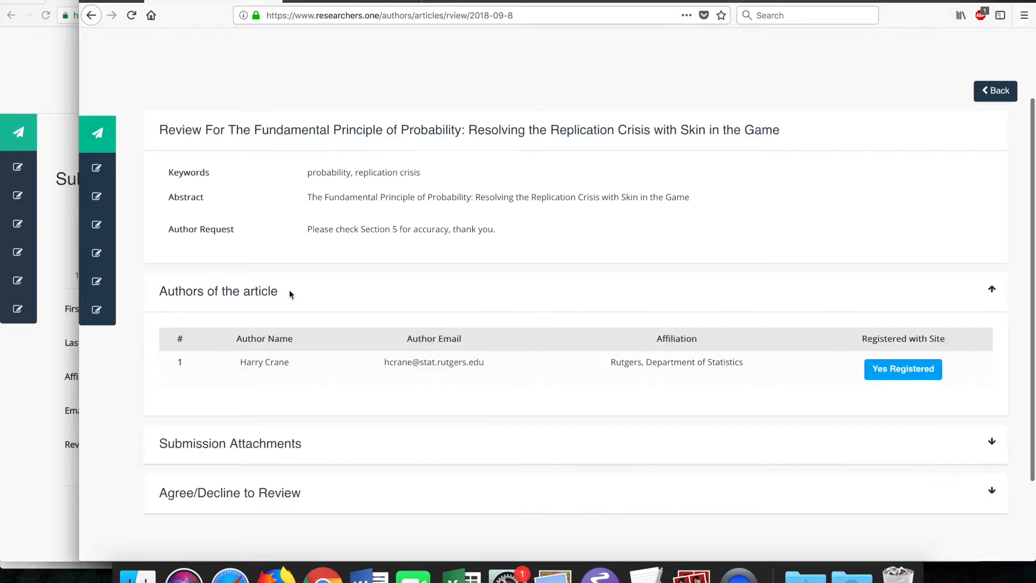
{"action": "scroll", "coordinate": [292, 317], "scroll_direction": "down", "scroll_amount": 2}
{"action": "left_click", "coordinate": [293, 338]}
{"action": "scroll", "coordinate": [293, 340], "scroll_direction": "down", "scroll_amount": 1}
{"action": "scroll", "coordinate": [293, 340], "scroll_direction": "down", "scroll_amount": 2}
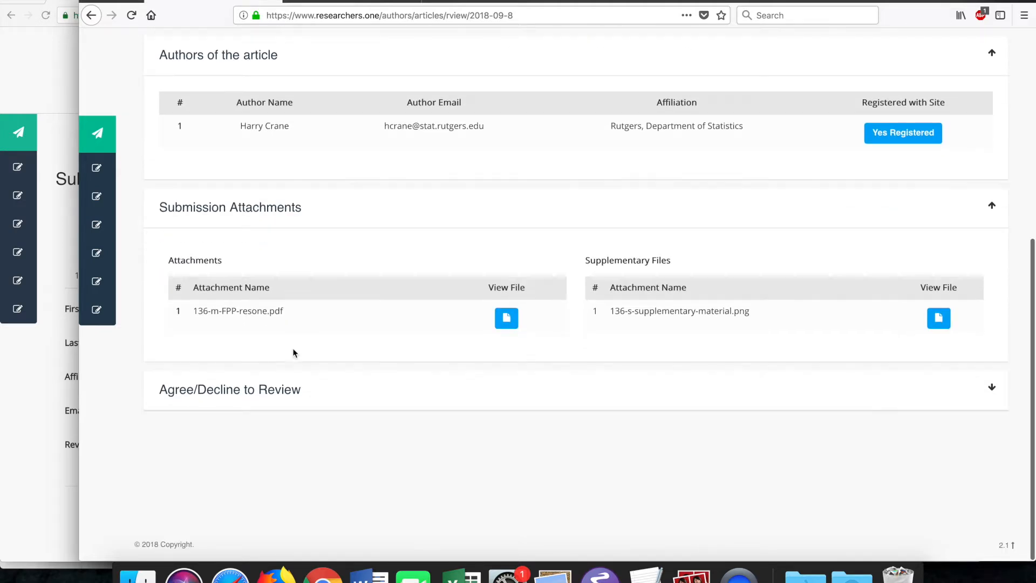
- Agree to review the article with the reply 'Happy to provide comments October 1.'
{"action": "left_click", "coordinate": [292, 390]}
{"action": "left_click", "coordinate": [297, 494]}
{"action": "type", "text": "Ha"}
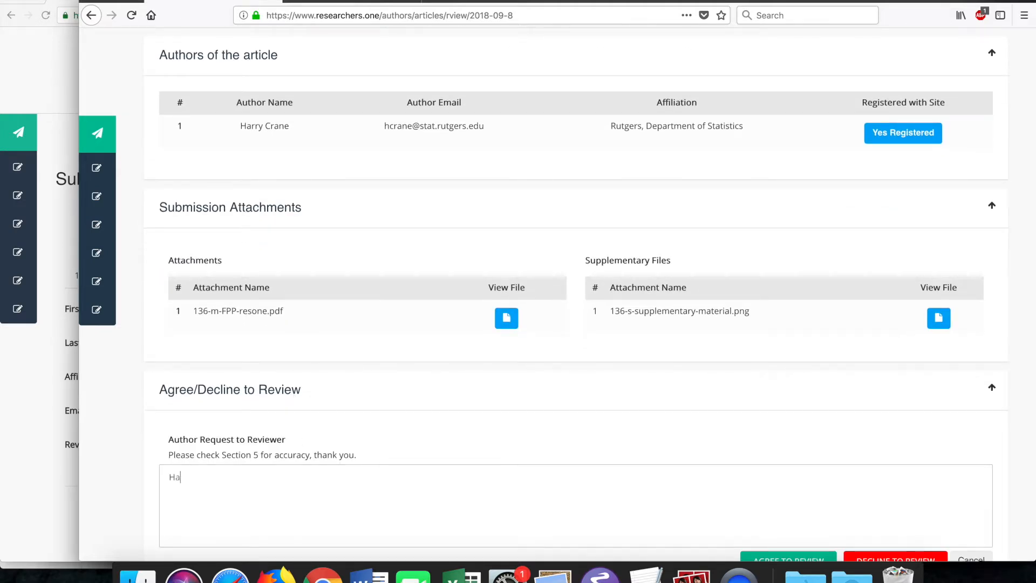
{"action": "type", "text": "ppy to provide comments October"}
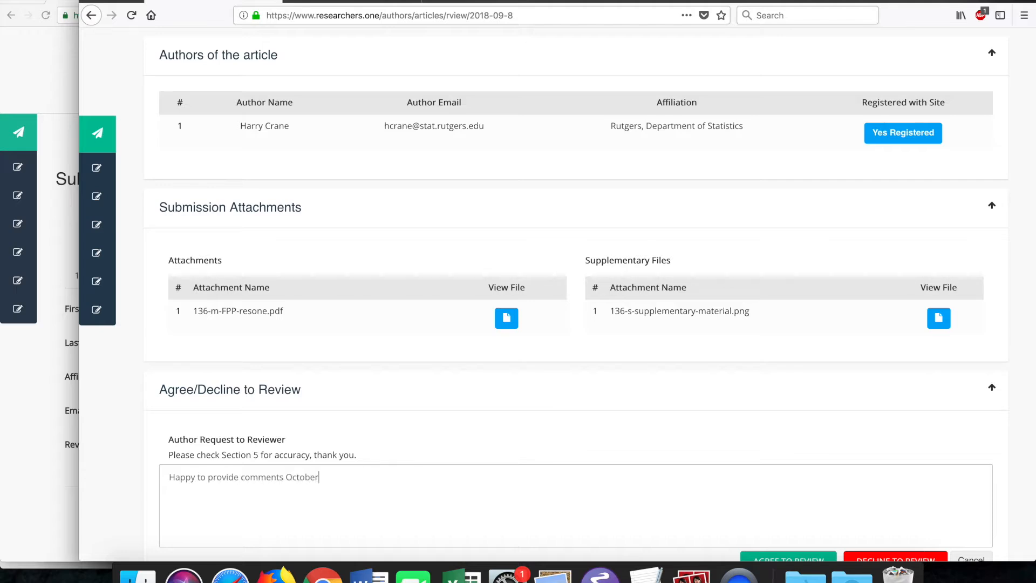
{"action": "type", "text": " 1."}
{"action": "scroll", "coordinate": [566, 411], "scroll_direction": "down", "scroll_amount": 4}
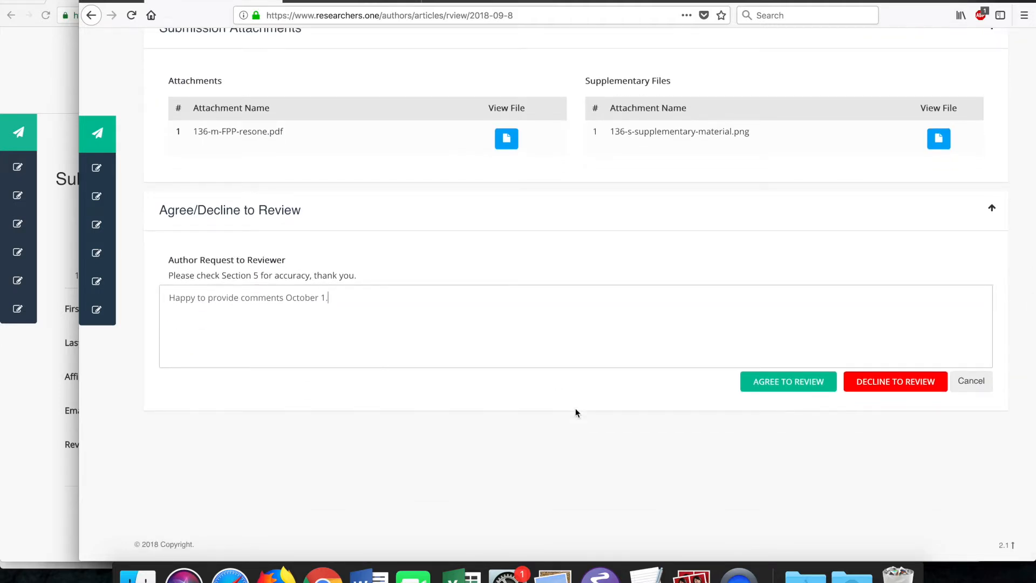
{"action": "left_click", "coordinate": [794, 384]}
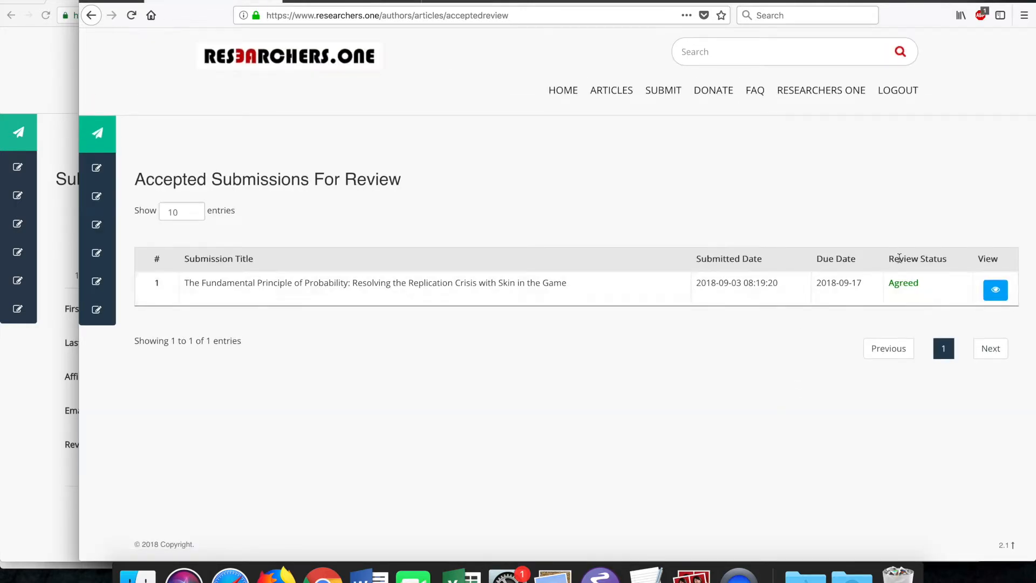
{"action": "left_click", "coordinate": [41, 366]}
{"action": "mouse_move", "coordinate": [33, 254]}
{"action": "left_click", "coordinate": [54, 234]}
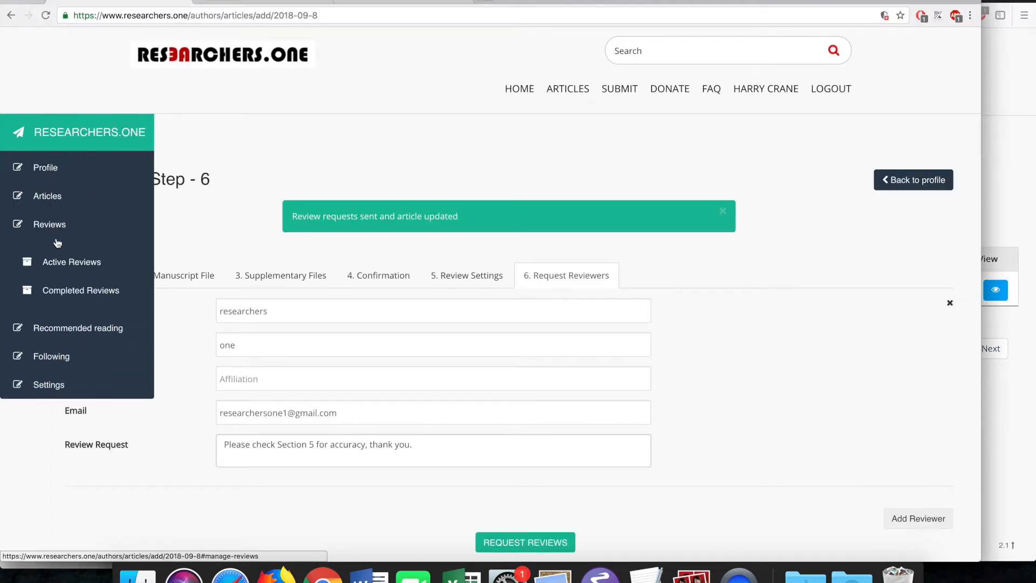
{"action": "left_click", "coordinate": [51, 198]}
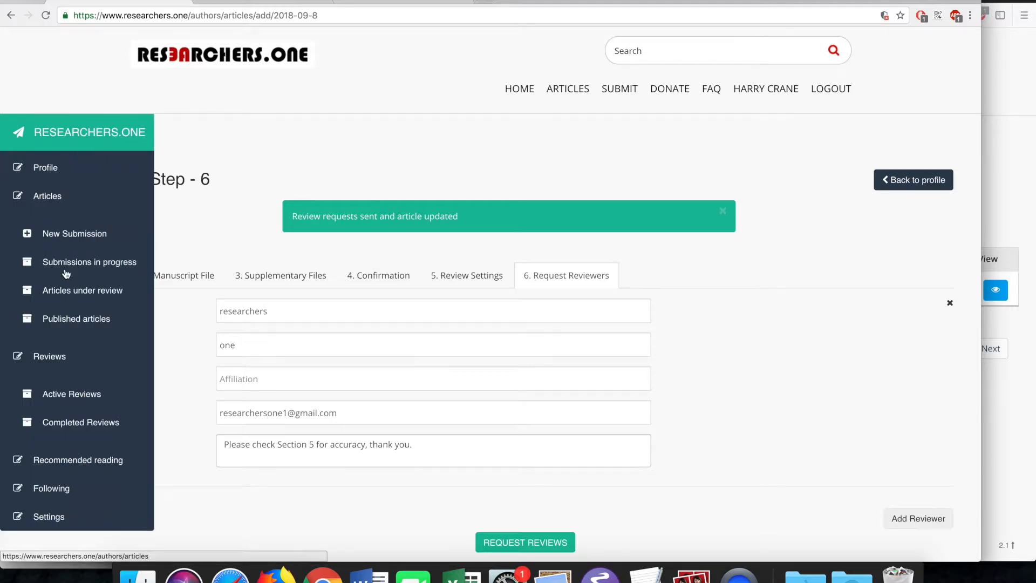
{"action": "left_click", "coordinate": [70, 290]}
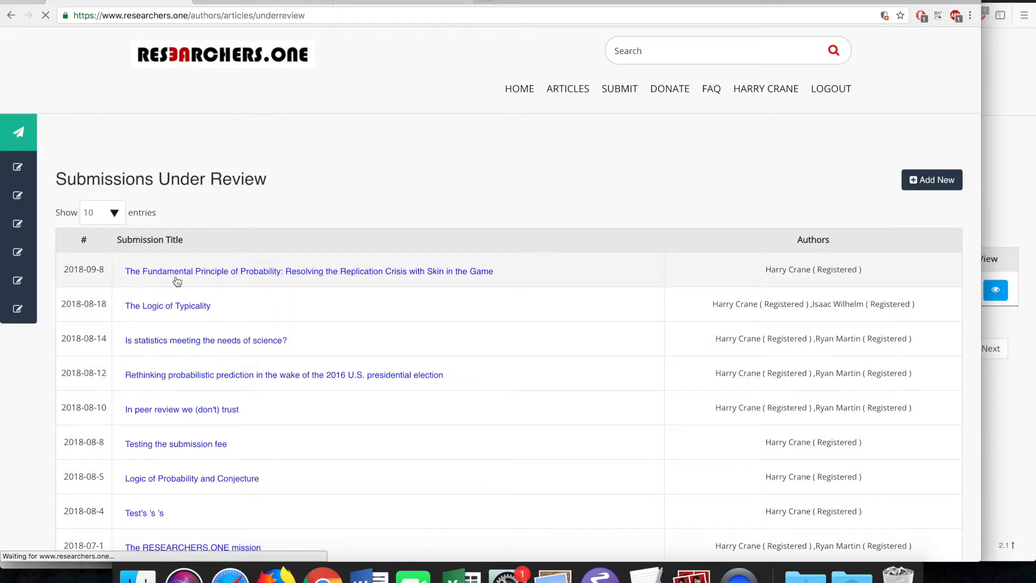
{"action": "left_click", "coordinate": [176, 275]}
{"action": "scroll", "coordinate": [205, 333], "scroll_direction": "down", "scroll_amount": 2}
{"action": "left_click", "coordinate": [209, 350]}
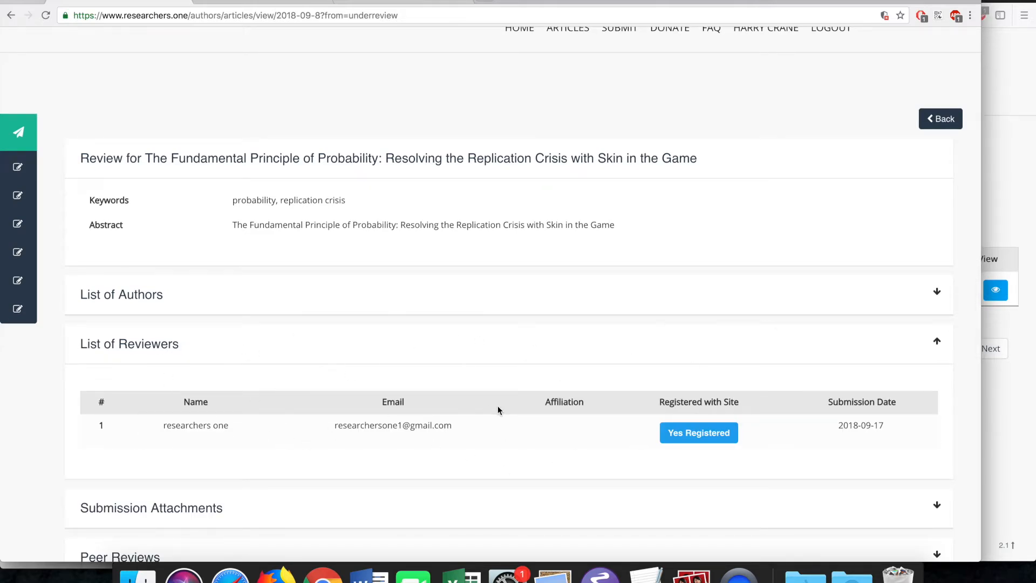
{"action": "left_click", "coordinate": [1021, 416]}
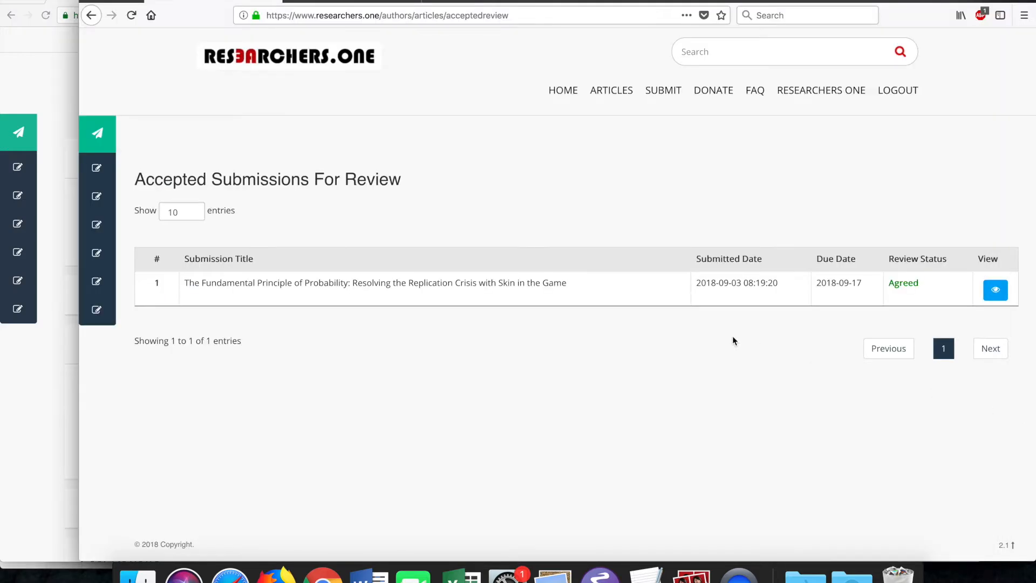
- Open the agreed article's page and the form for posting a review
{"action": "left_click", "coordinate": [994, 293]}
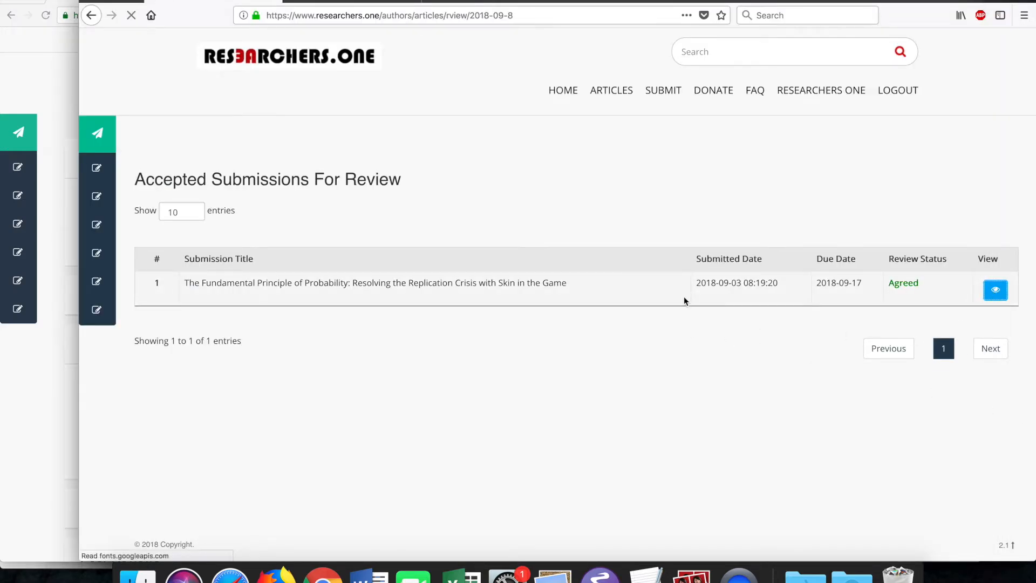
{"action": "scroll", "coordinate": [520, 302], "scroll_direction": "down", "scroll_amount": 1}
{"action": "left_click", "coordinate": [251, 454]}
{"action": "left_click", "coordinate": [252, 450]}
{"action": "left_click", "coordinate": [217, 489]}
- Submit the review 'Please see attached file for comments. Good luck.' with FPP-resone.pdf attached
{"action": "scroll", "coordinate": [135, 419], "scroll_direction": "down", "scroll_amount": 4}
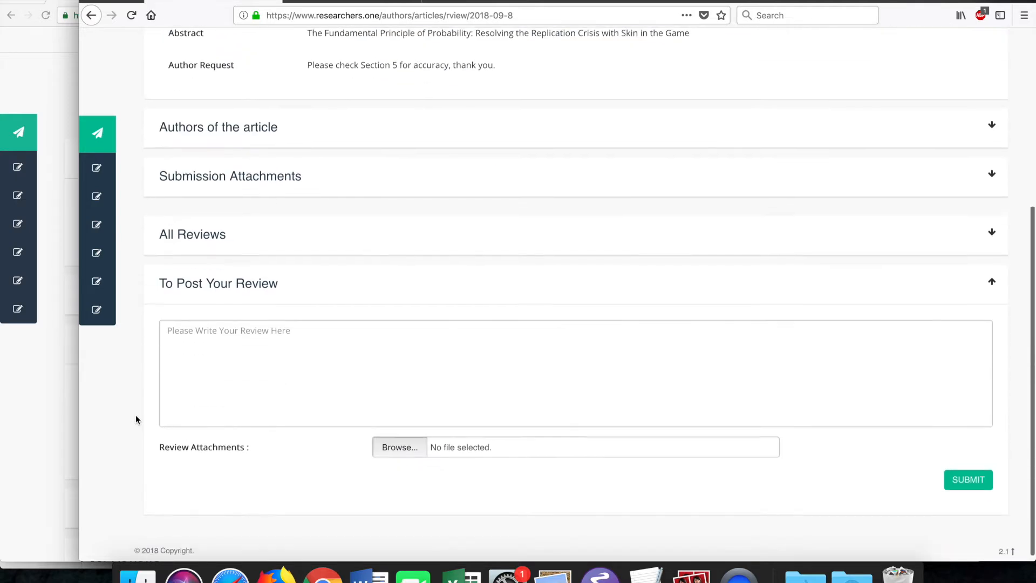
{"action": "left_click", "coordinate": [216, 355]}
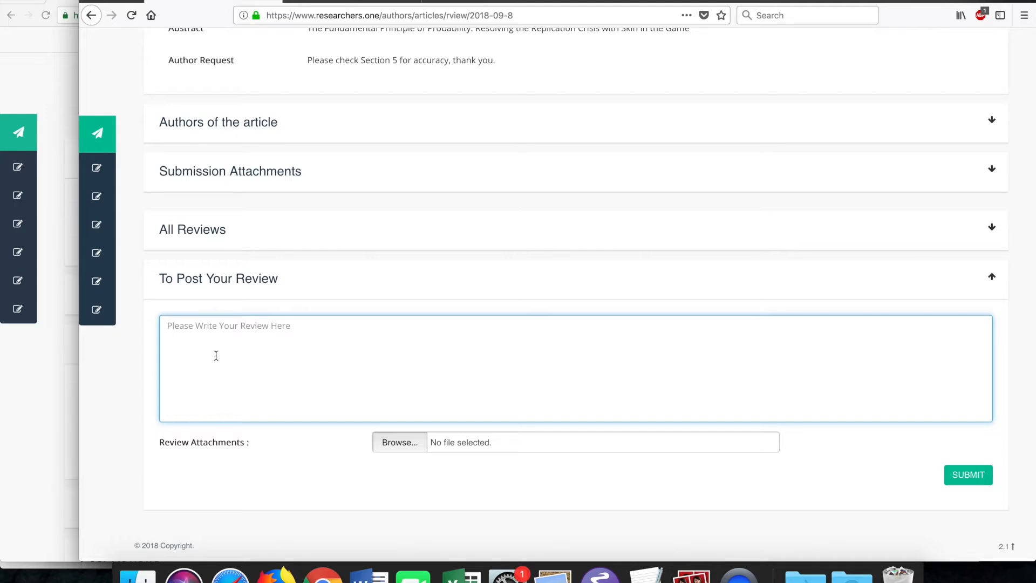
{"action": "type", "text": "Please see attached file for com"}
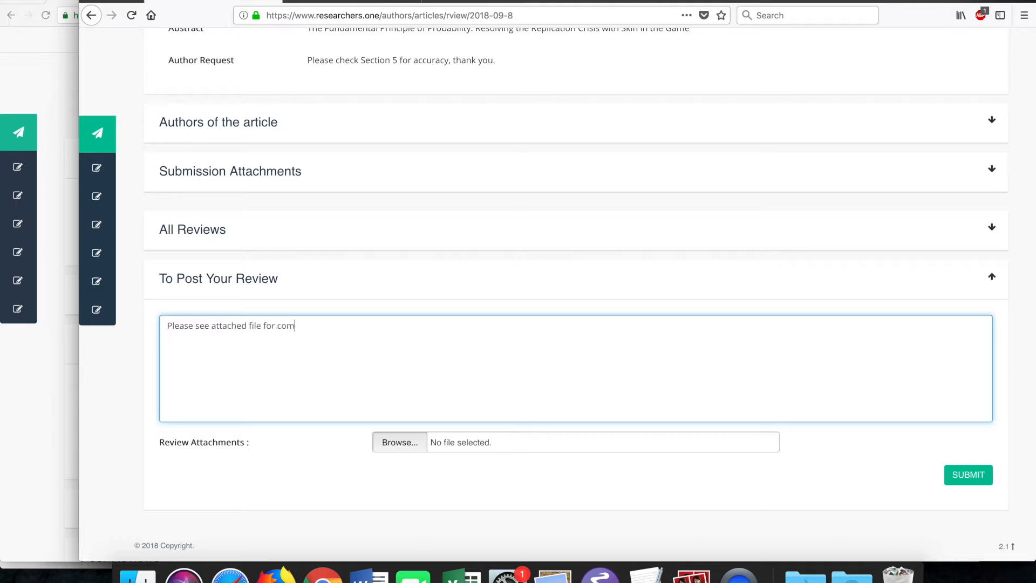
{"action": "type", "text": "ments.  Good luck."}
{"action": "left_click", "coordinate": [404, 446]}
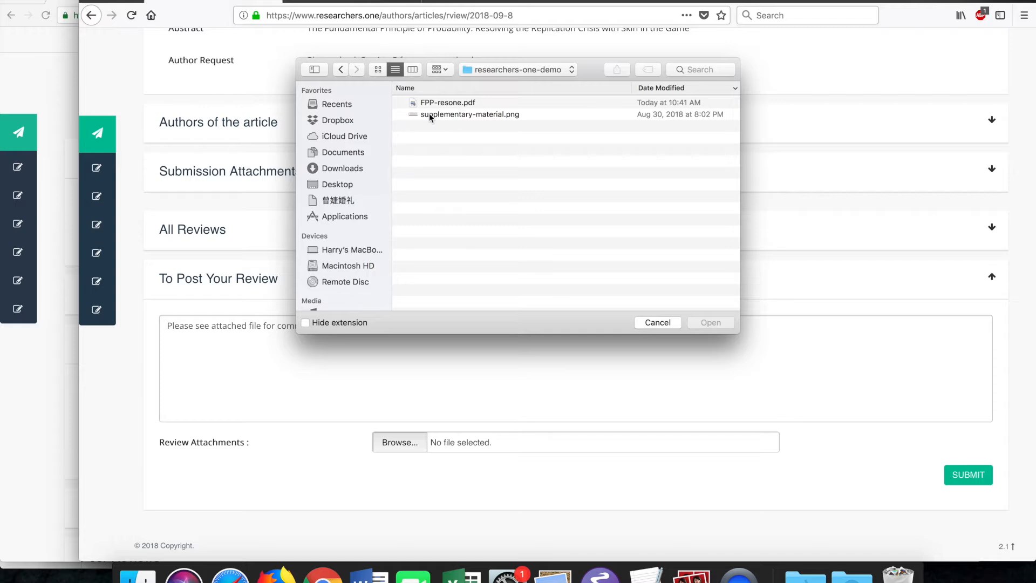
{"action": "double_click", "coordinate": [484, 103]}
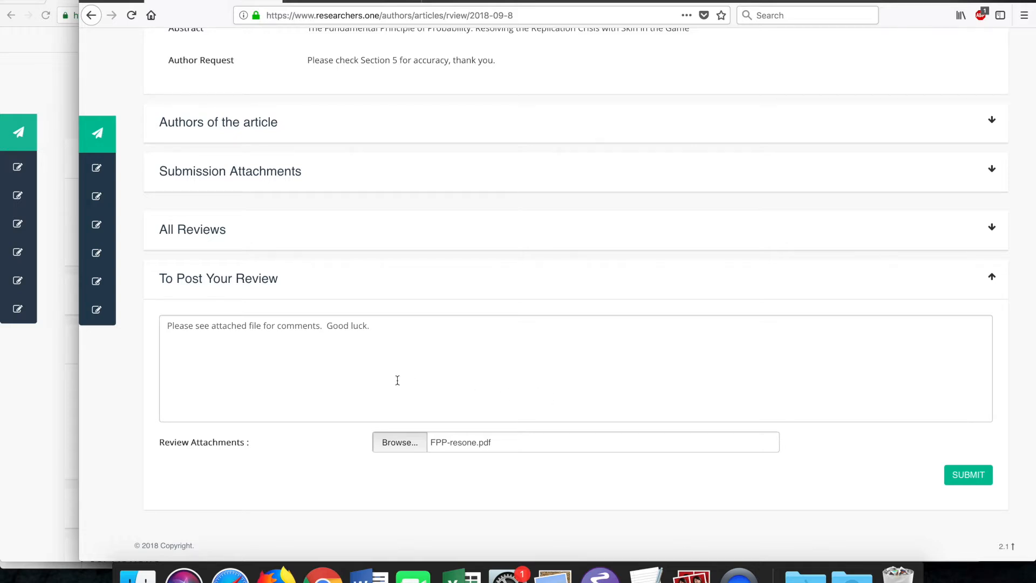
{"action": "left_click", "coordinate": [963, 473]}
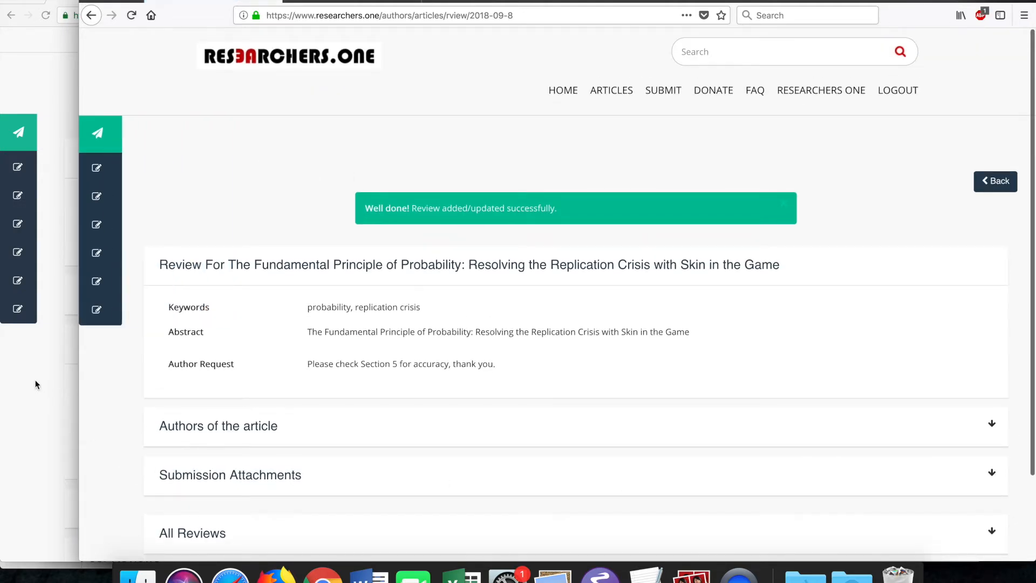
- Return to the author's browser window and view the list of active reviews
{"action": "key", "text": "super+Tab"}
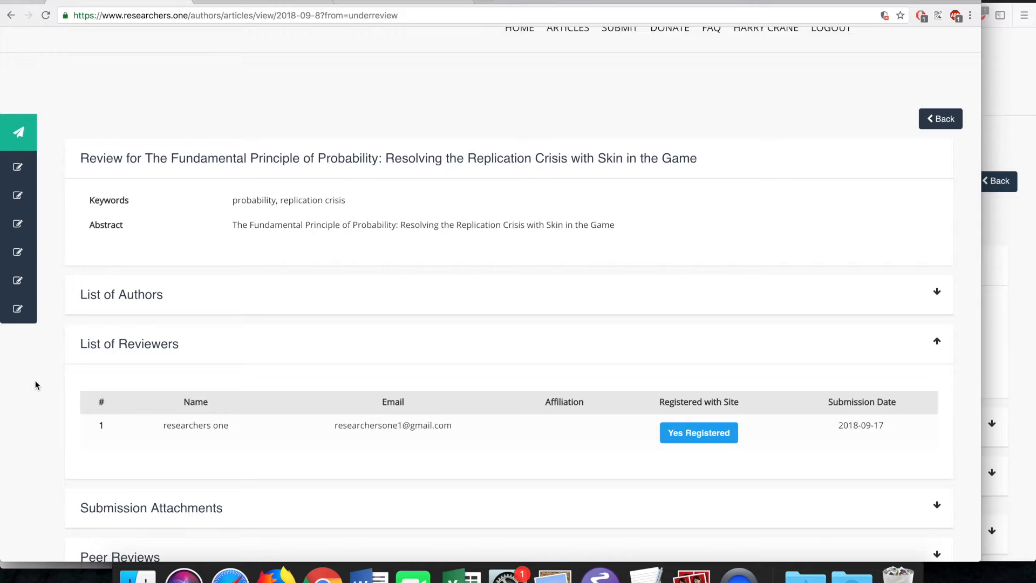
{"action": "mouse_move", "coordinate": [37, 383]}
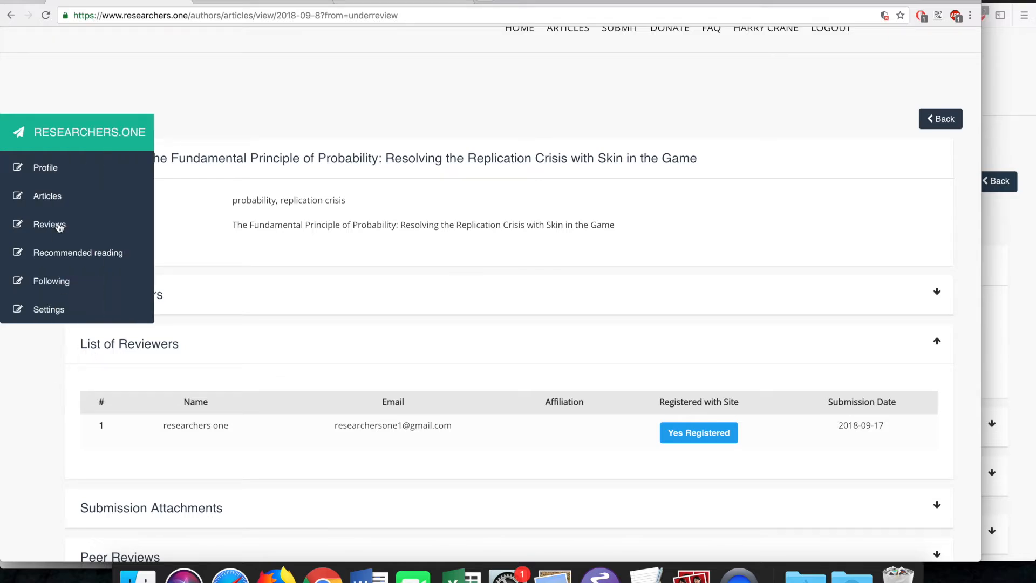
{"action": "left_click", "coordinate": [53, 233]}
{"action": "left_click", "coordinate": [64, 264]}
- From Articles under review, open the Fundamental Principle of Probability article's newest peer review
{"action": "left_click", "coordinate": [47, 198]}
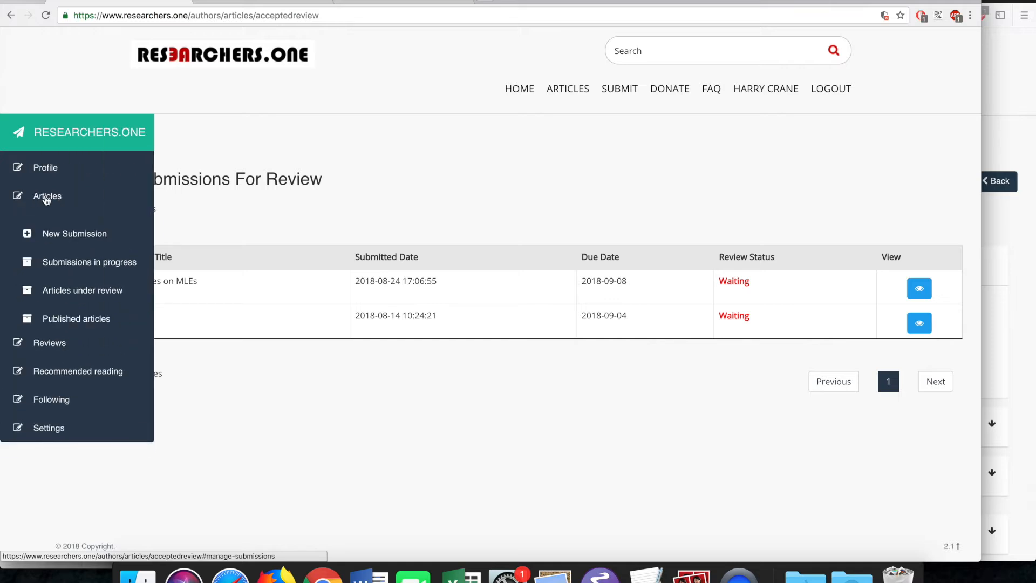
{"action": "left_click", "coordinate": [72, 290]}
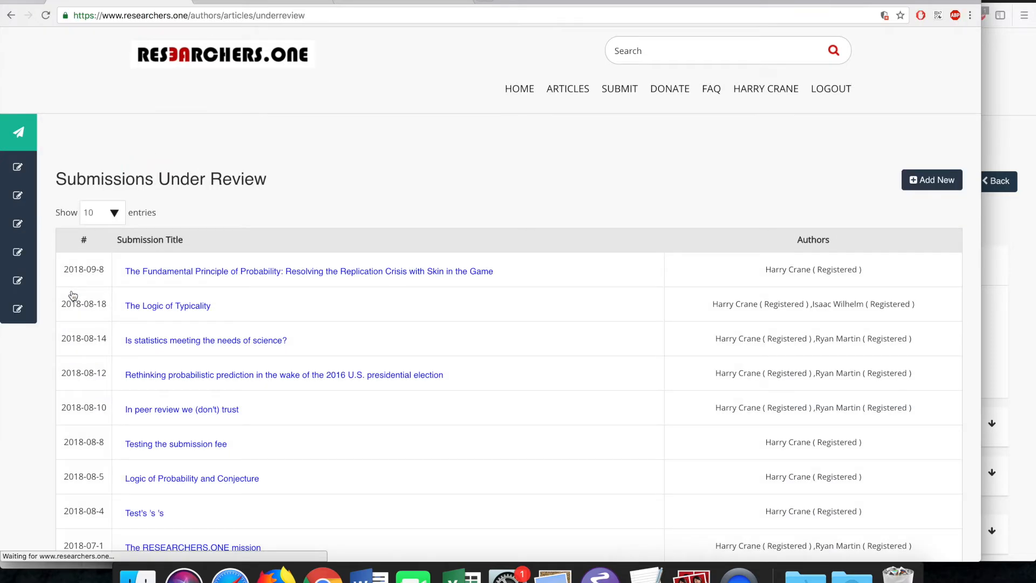
{"action": "left_click", "coordinate": [187, 271]}
{"action": "scroll", "coordinate": [844, 498], "scroll_direction": "down", "scroll_amount": 2}
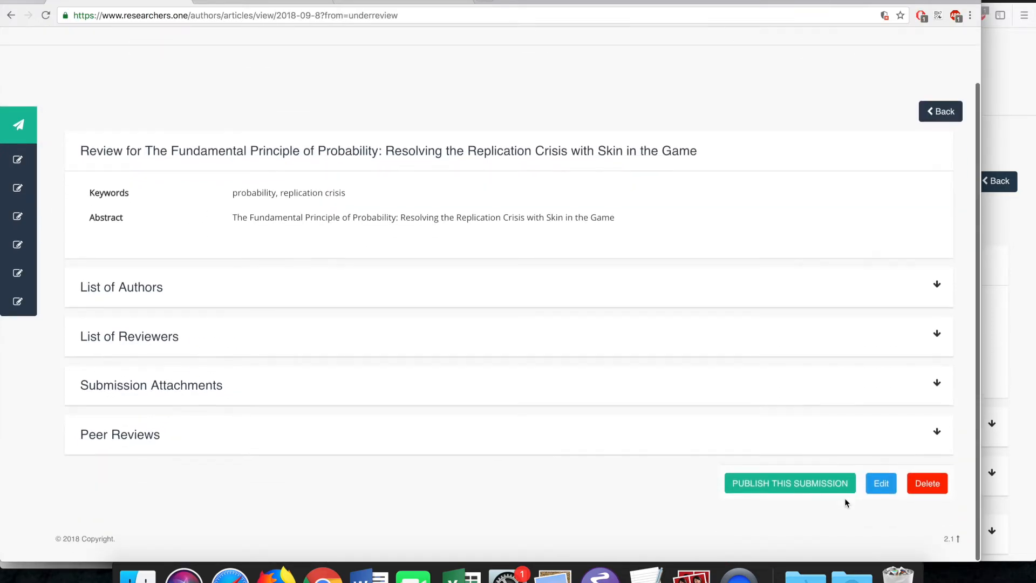
{"action": "left_click", "coordinate": [543, 452]}
{"action": "scroll", "coordinate": [456, 286], "scroll_direction": "down", "scroll_amount": 3}
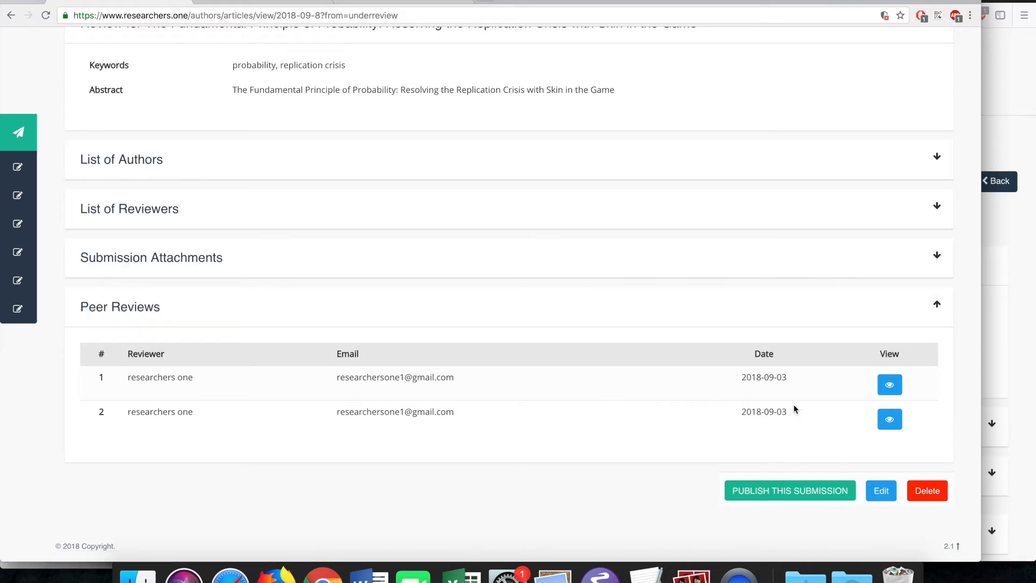
{"action": "left_click", "coordinate": [889, 420]}
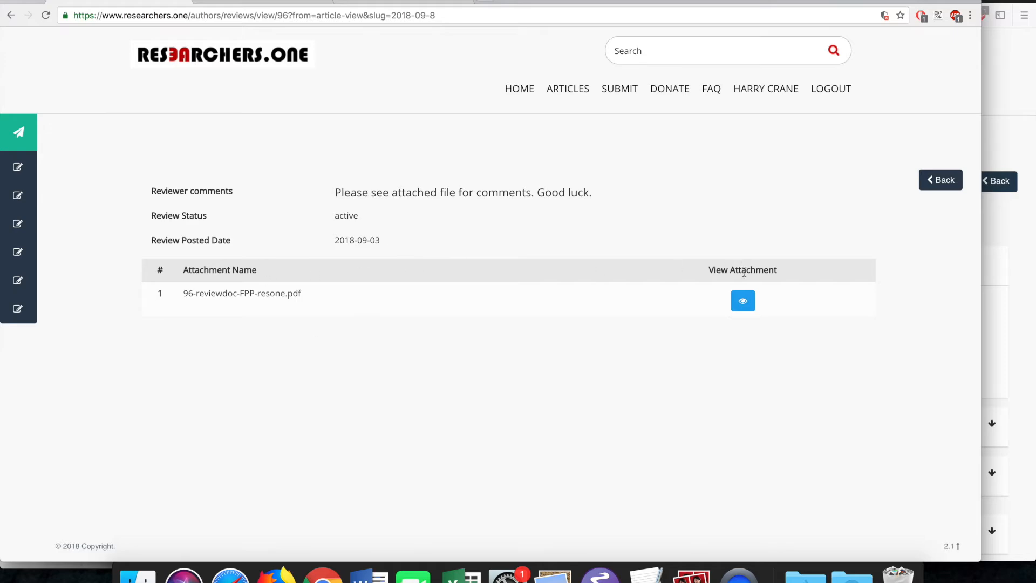
{"action": "left_click", "coordinate": [743, 303]}
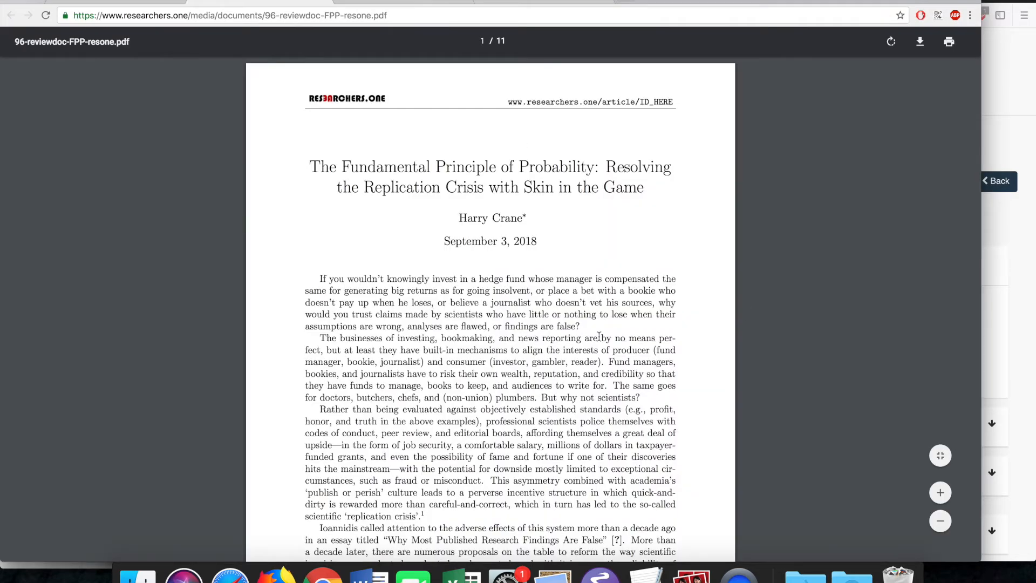
{"action": "left_click", "coordinate": [116, 2]}
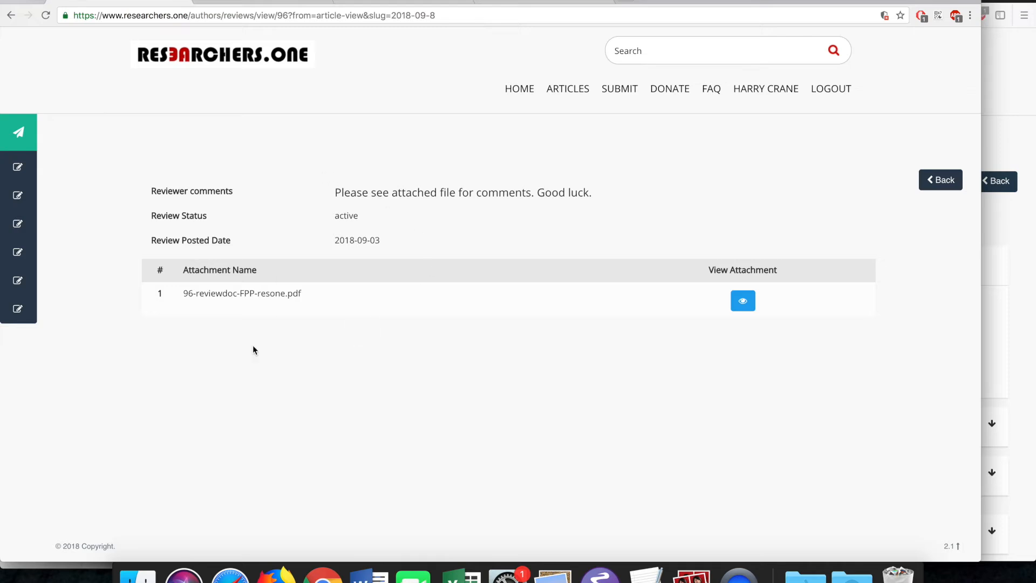
{"action": "mouse_move", "coordinate": [51, 223]}
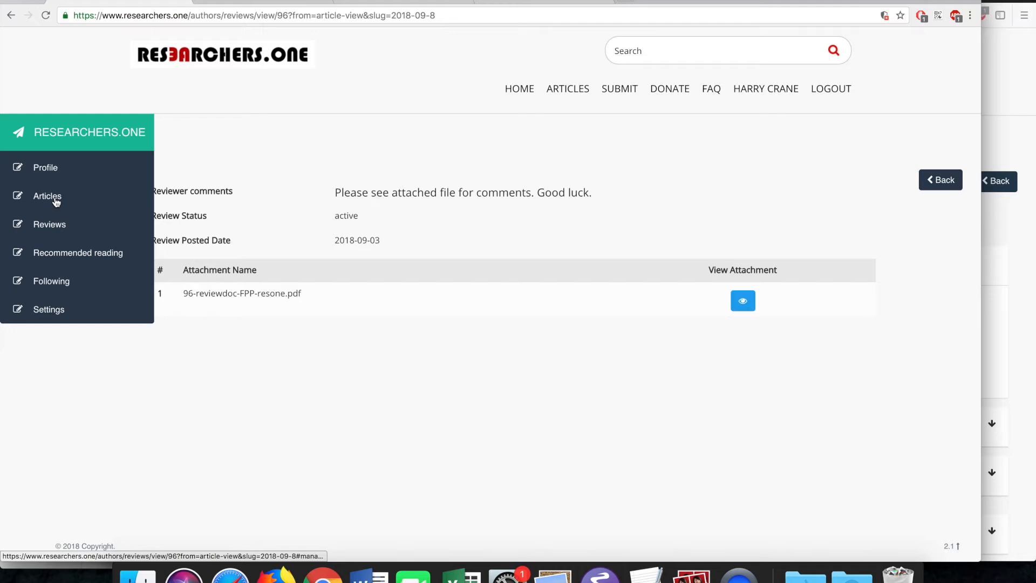
- Open the Fundamental Principle of Probability article under review, start publishing, then cancel the confirmation
{"action": "left_click", "coordinate": [57, 200]}
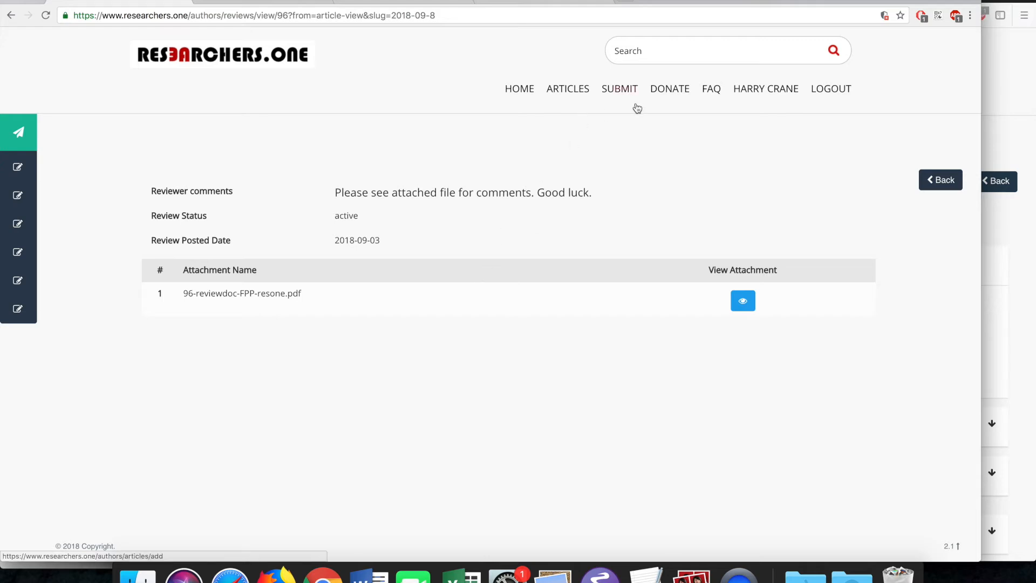
{"action": "mouse_move", "coordinate": [11, 211]}
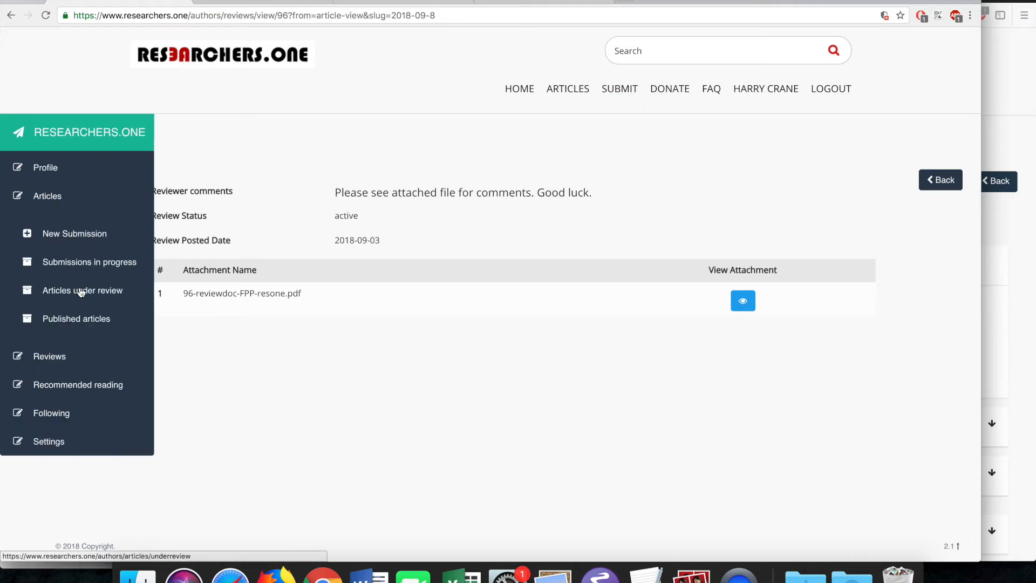
{"action": "left_click", "coordinate": [81, 291]}
{"action": "left_click", "coordinate": [261, 268]}
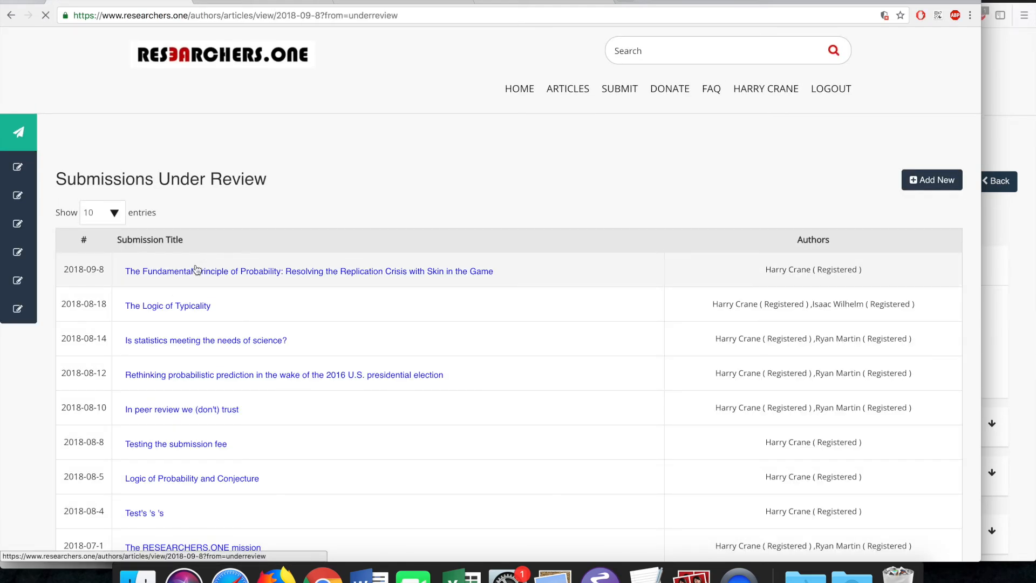
{"action": "scroll", "coordinate": [642, 363], "scroll_direction": "down", "scroll_amount": 2}
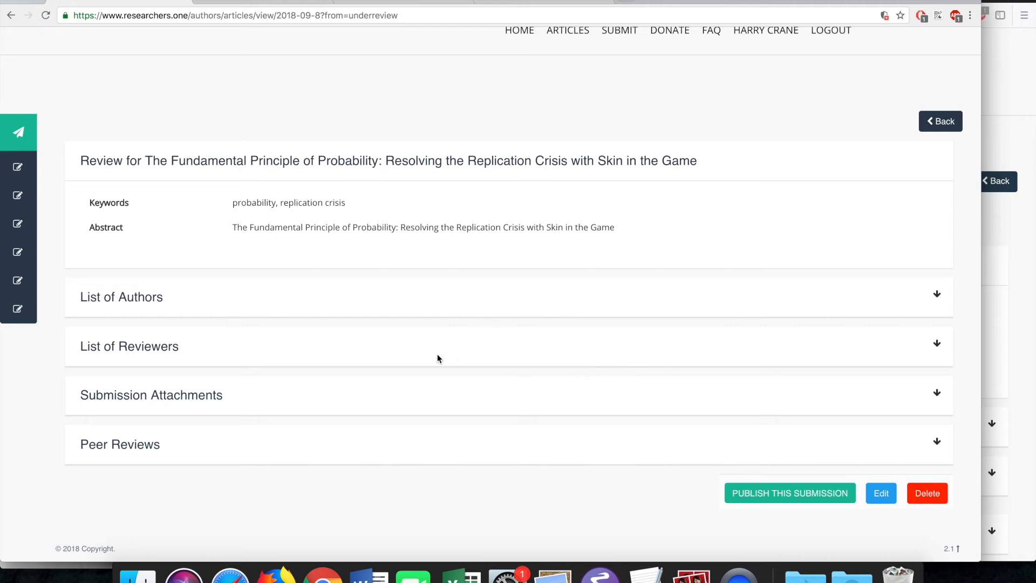
{"action": "left_click", "coordinate": [784, 494]}
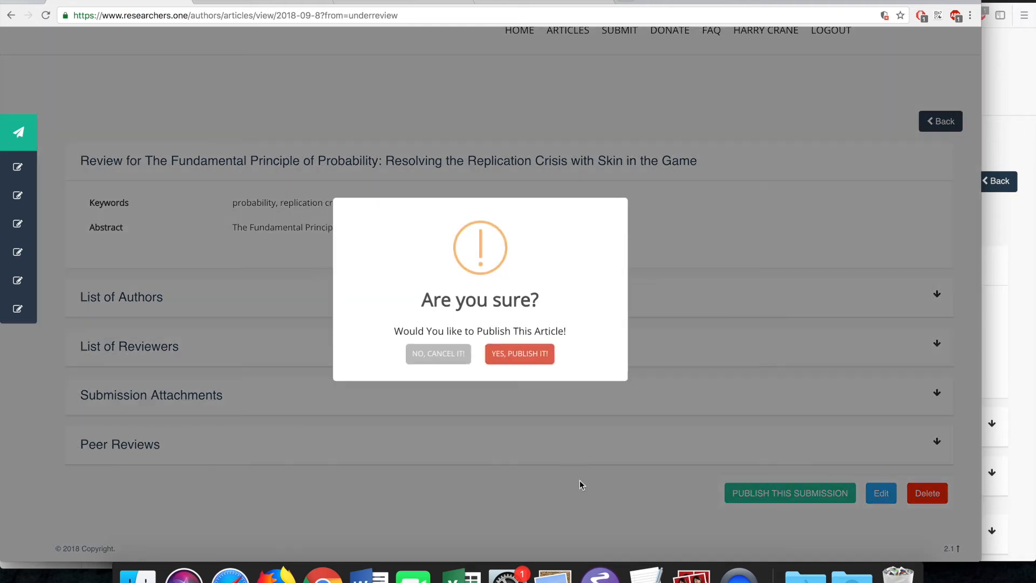
{"action": "left_click", "coordinate": [424, 356]}
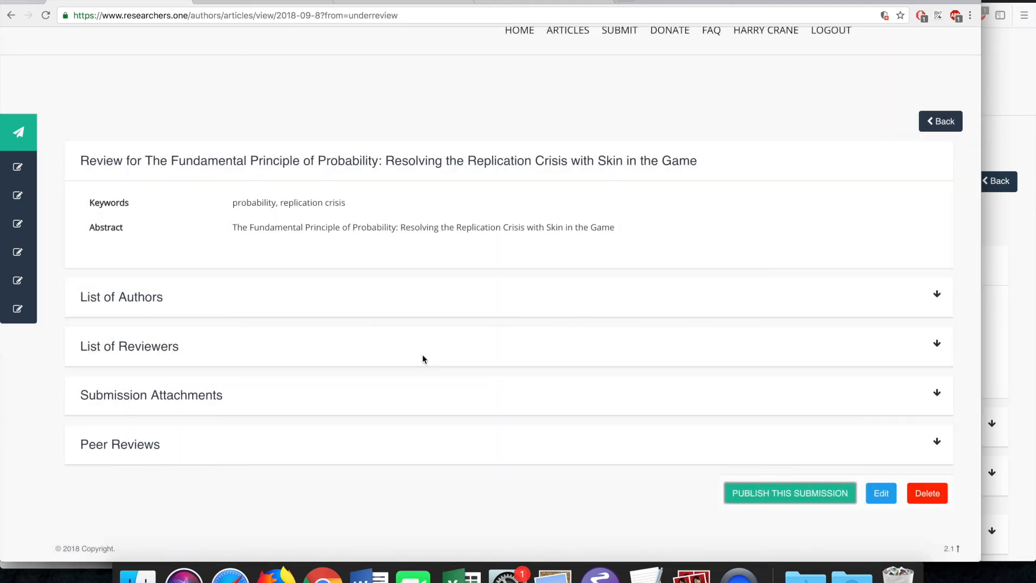